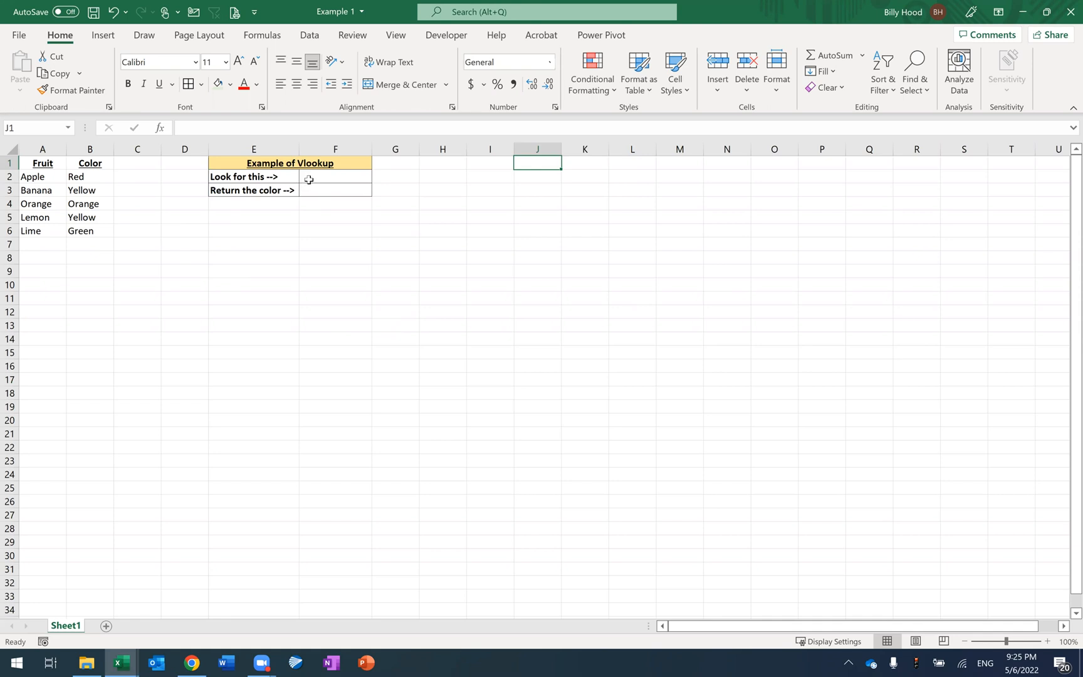
- Enter Lemon in F2 as the fruit to look for
left_click(309, 180)
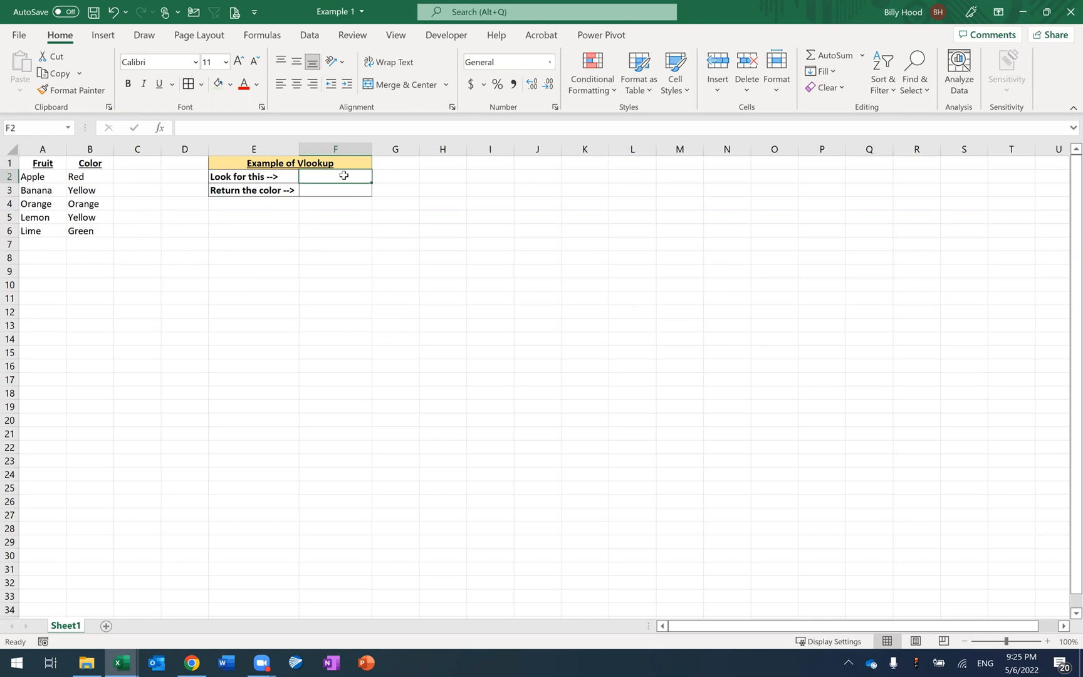
left_click(315, 193)
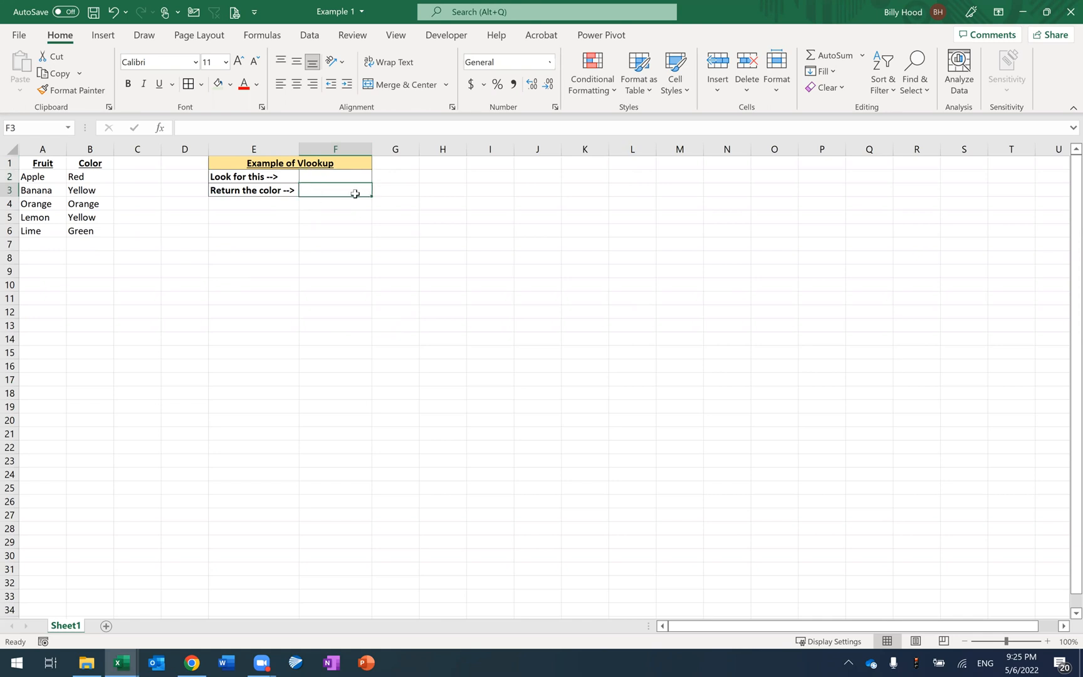
left_click(314, 176)
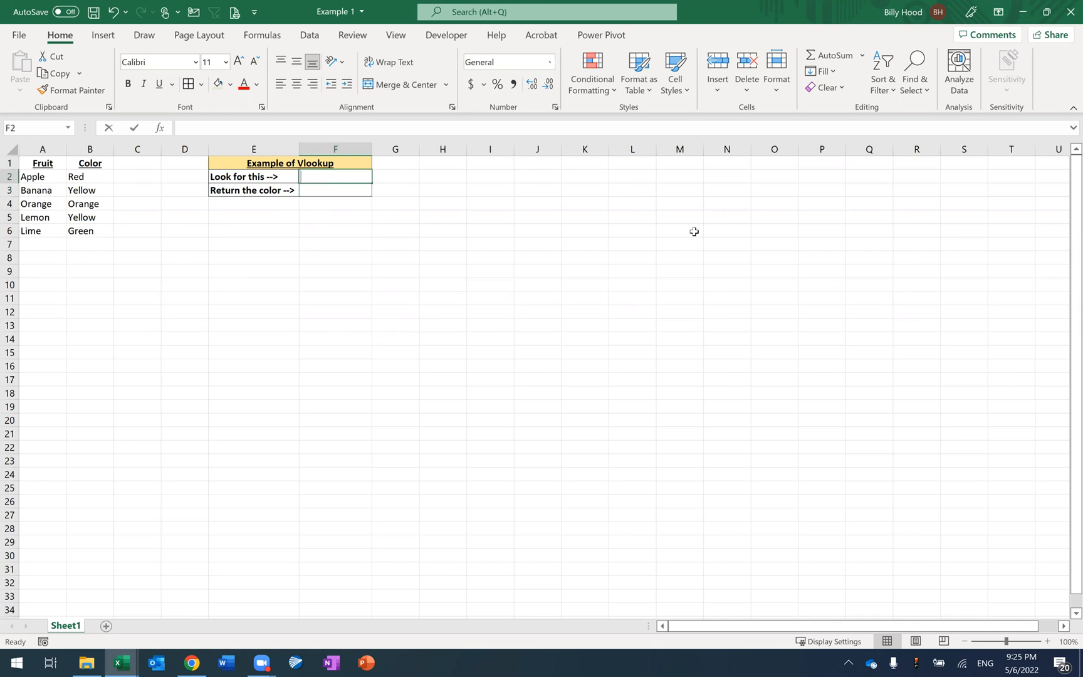
type("Lemon")
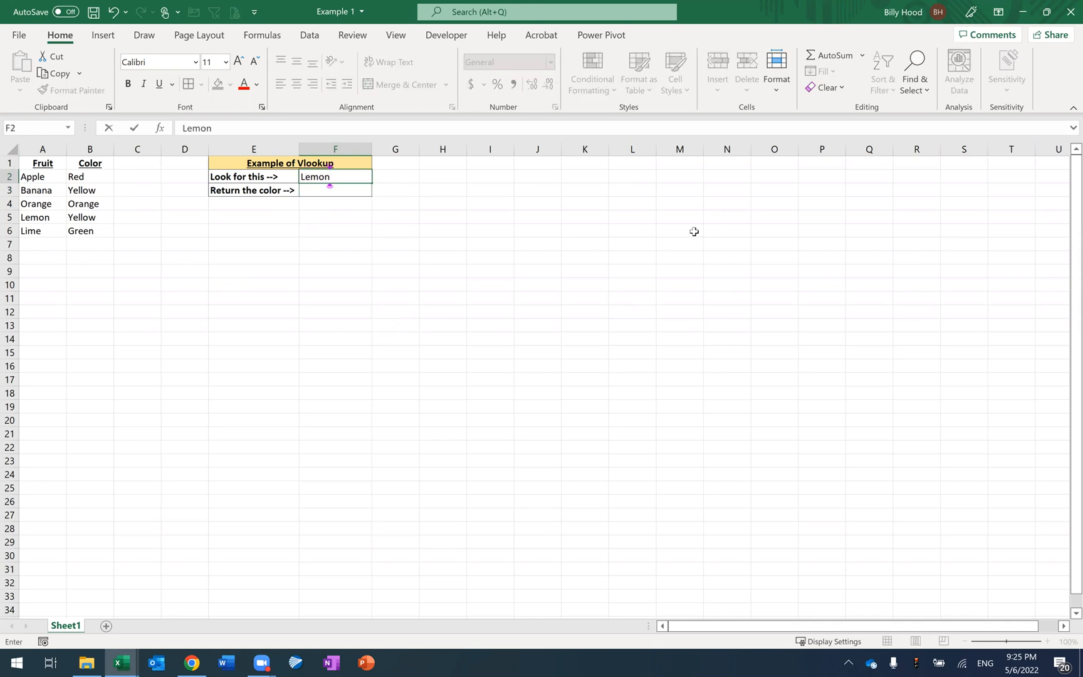
key("Return")
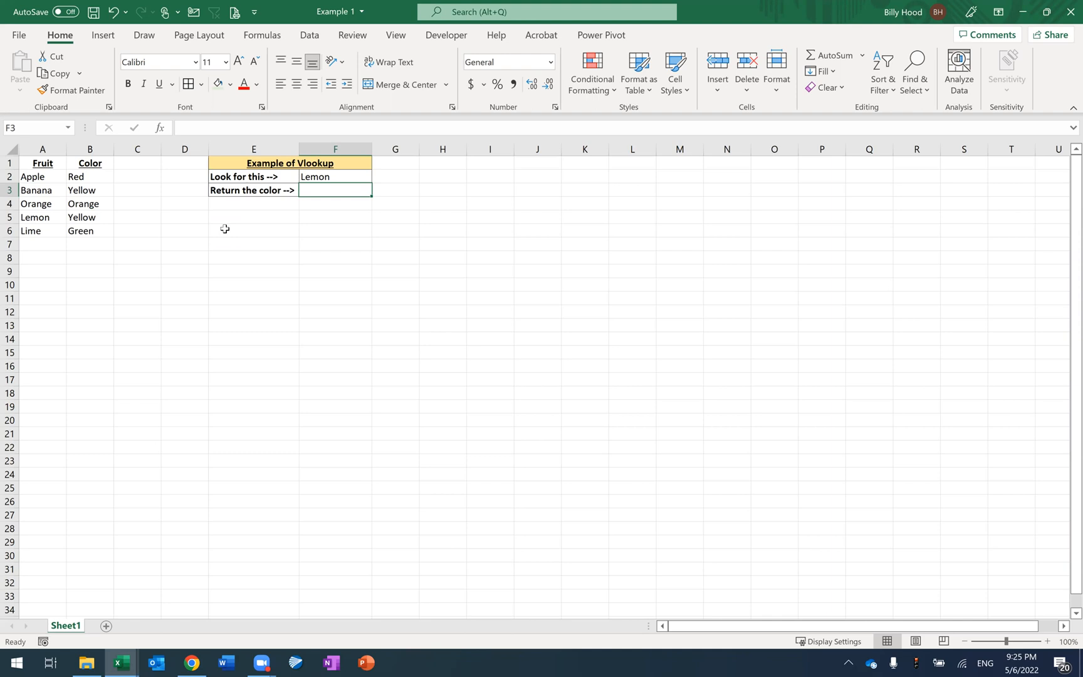
- Enter the exact-match formula =VLOOKUP(F2,A1:B6,2,FALSE) in F3 to return the fruit's color
type("=vlo")
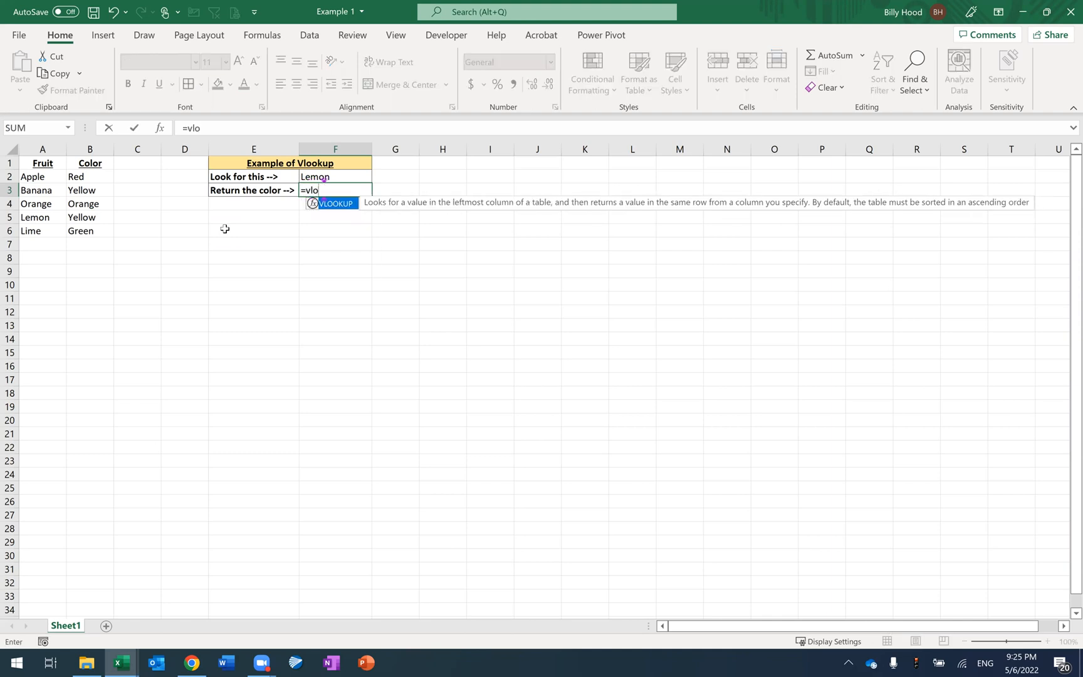
type("okup(")
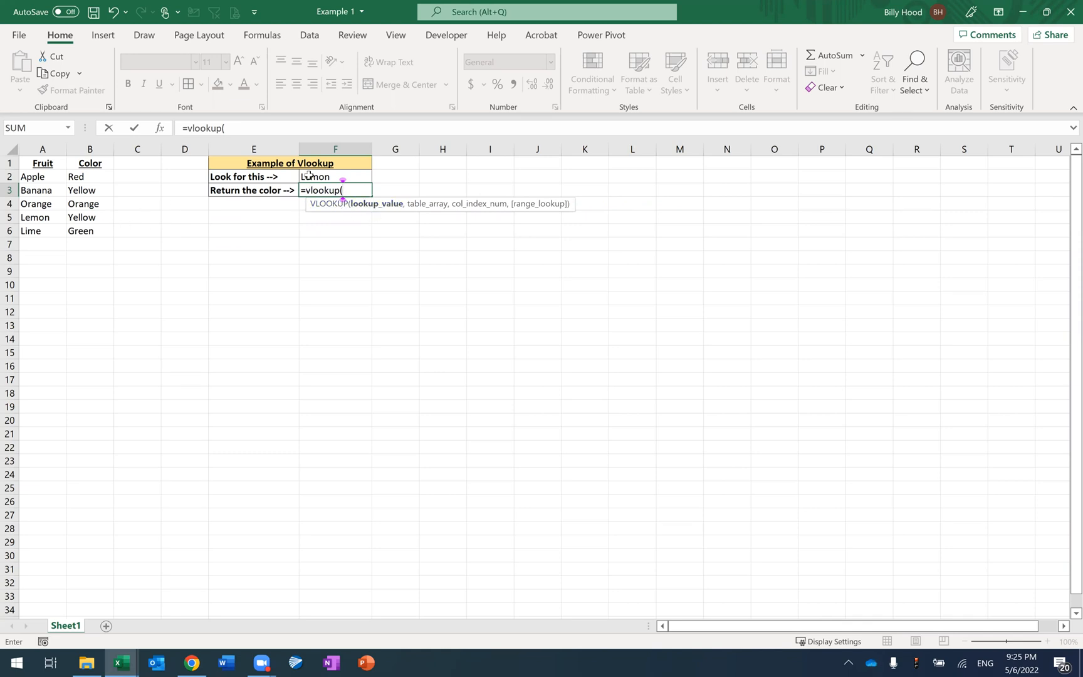
left_click(341, 175)
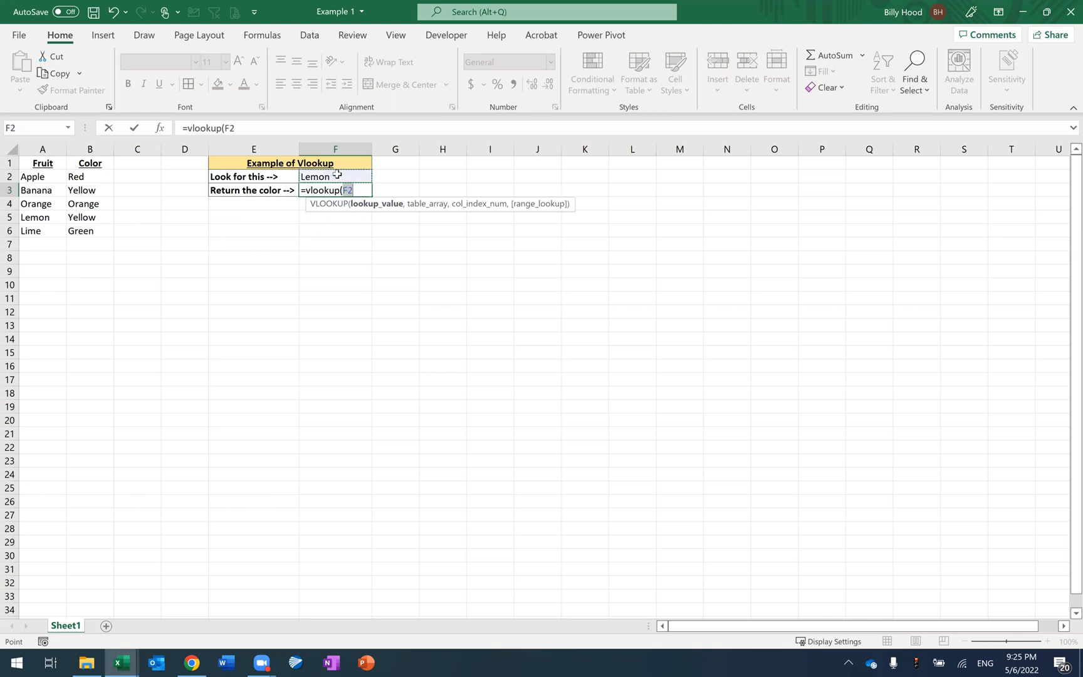
type(",")
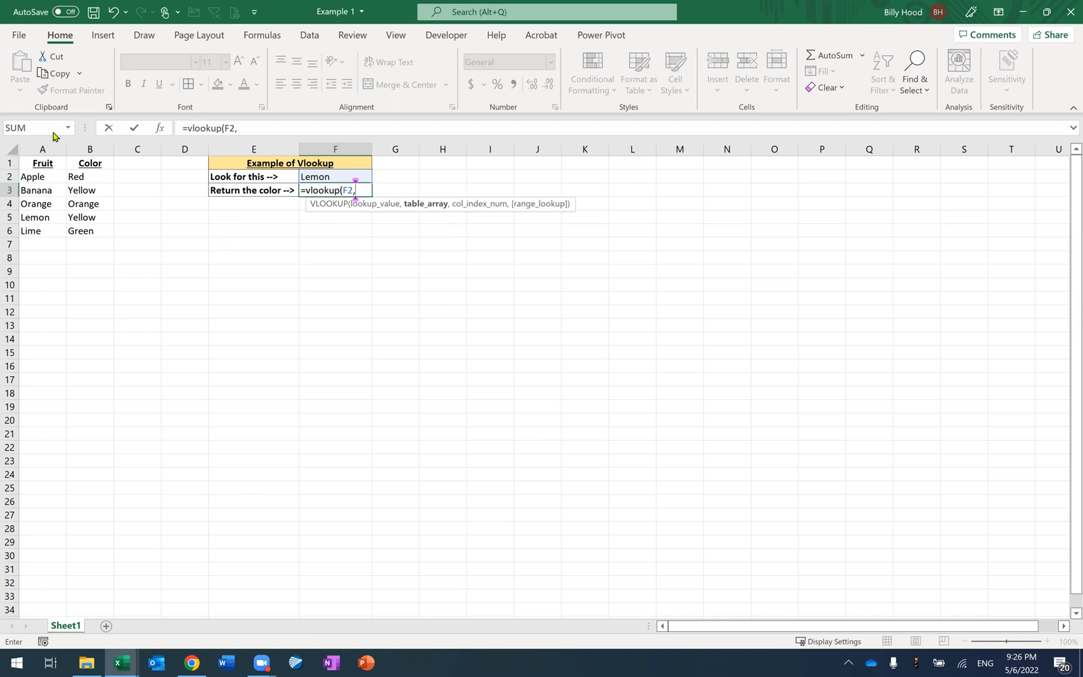
left_click_drag(26, 163, 93, 231)
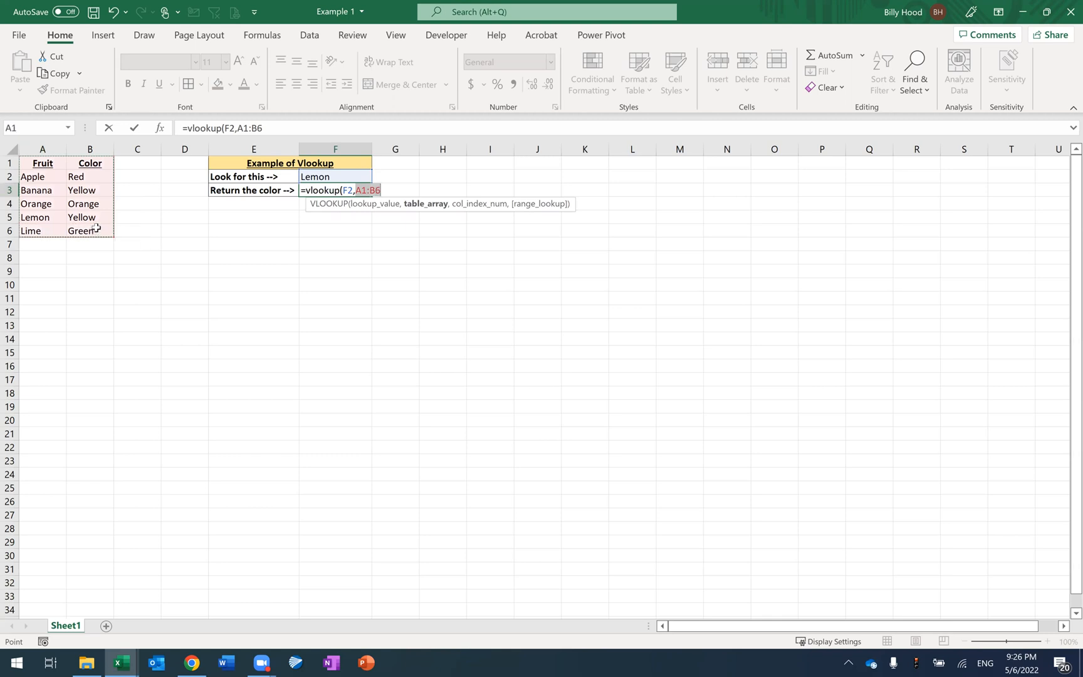
type(",")
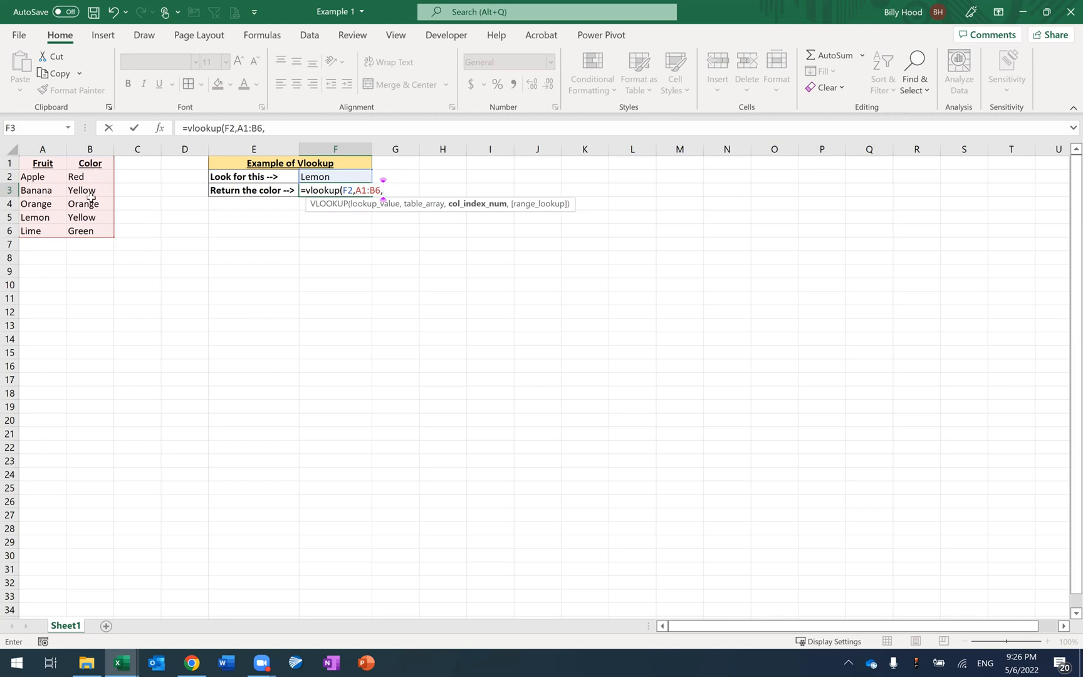
type("2,")
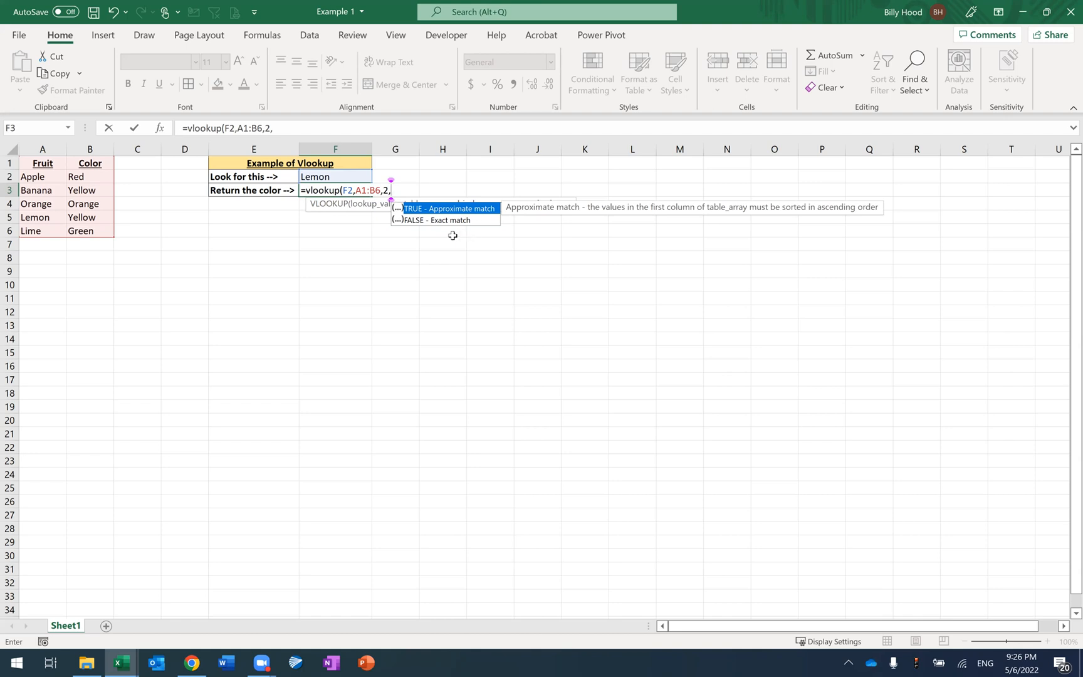
type("false)")
key("Return")
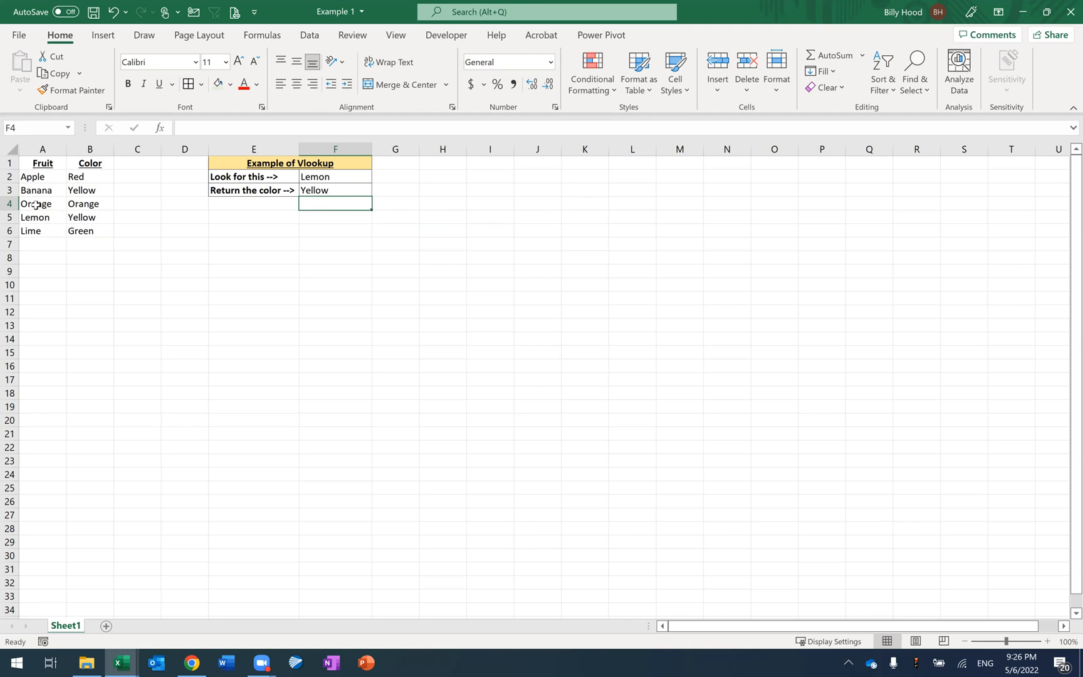
- Test the color lookup by entering Banana, Lime and finally Apple as the lookup value in F2
left_click(311, 178)
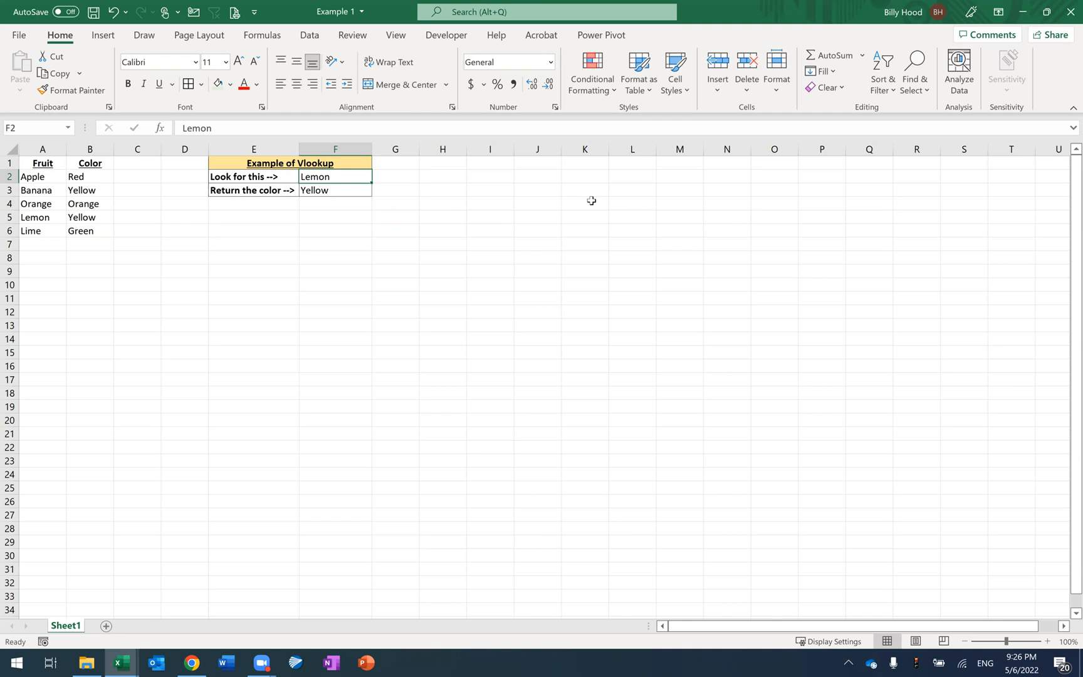
type("Banana")
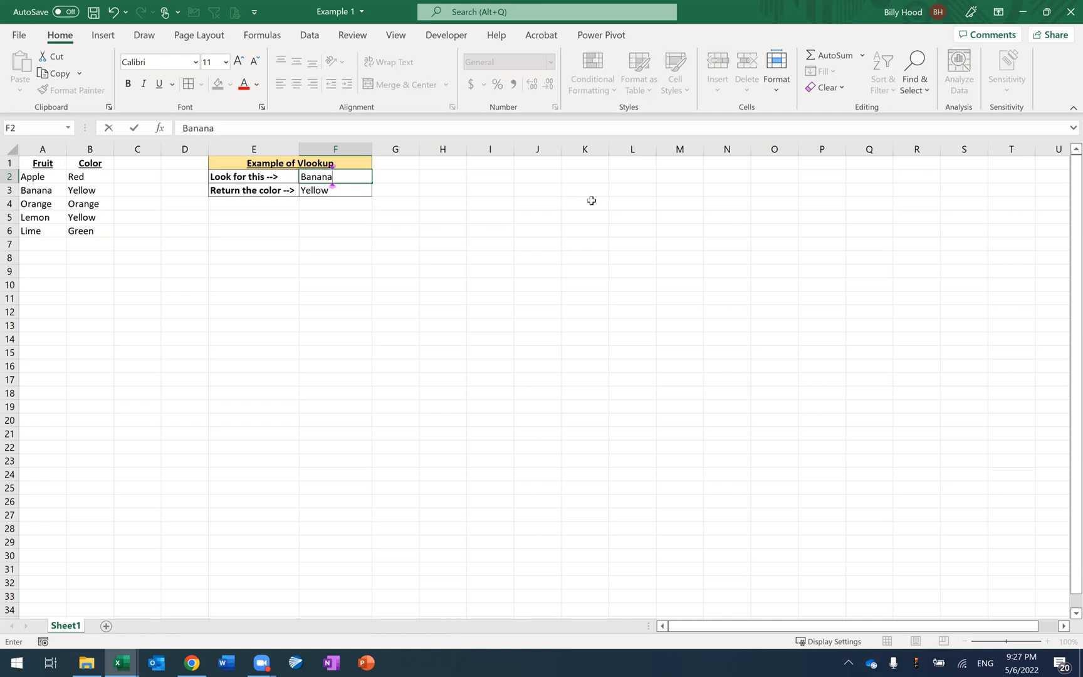
key("Return")
key("Up")
type("Lime")
key("Return")
key("Up")
type("Apple")
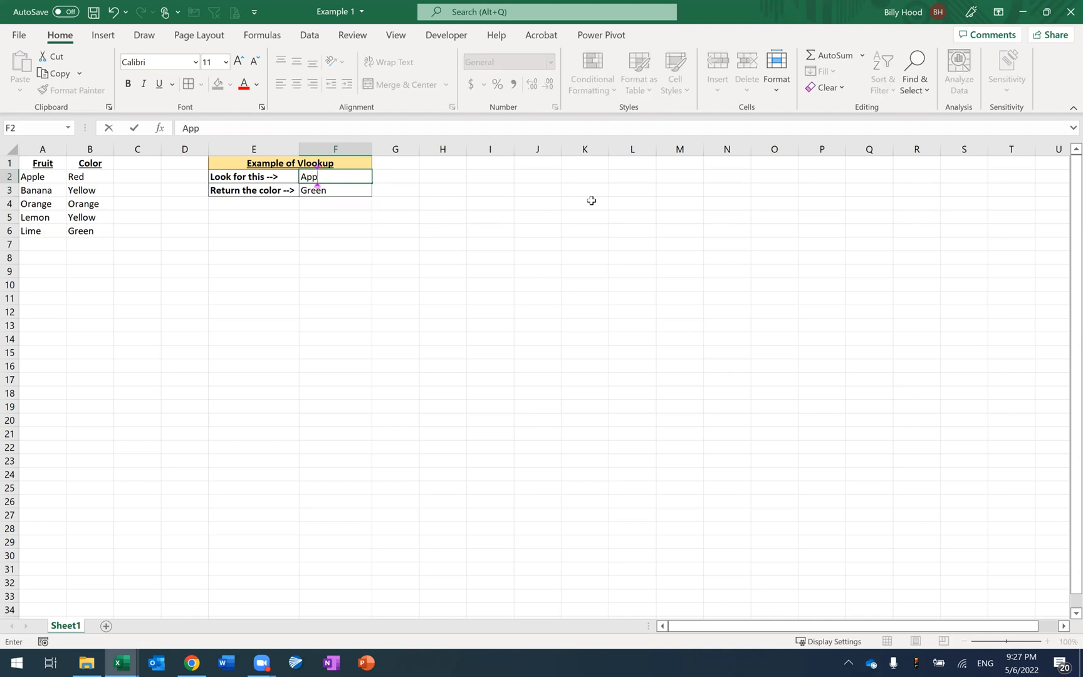
key("Return")
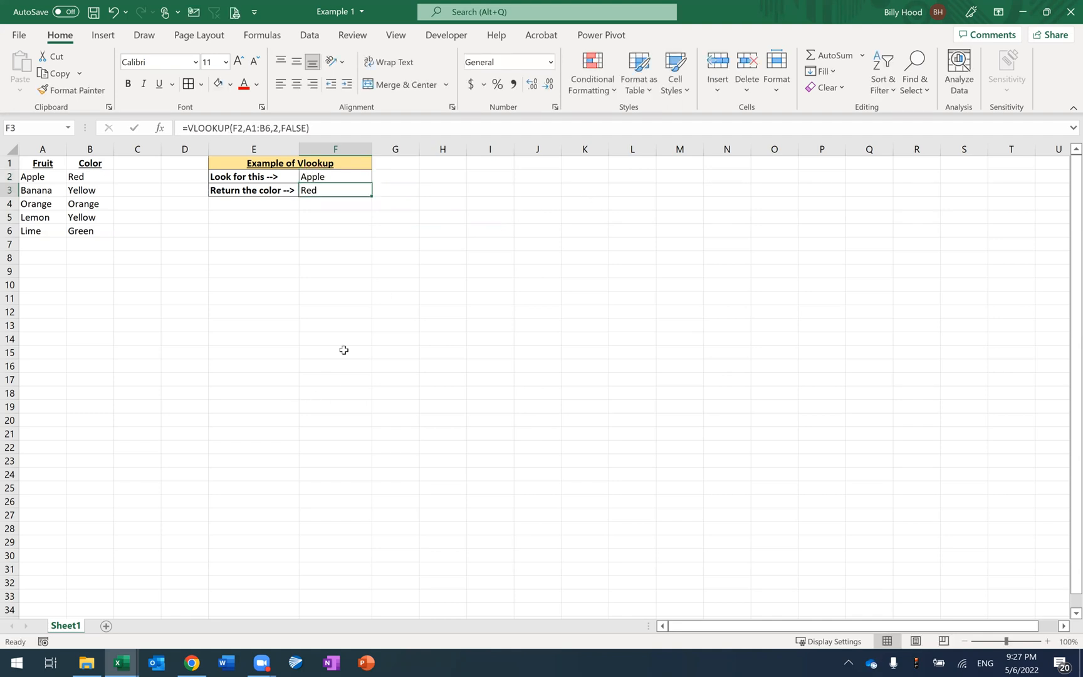
- Switch to the Example 2 workbook and examine the invite list in columns A:B and the contact table in columns F:I
left_click(122, 662)
left_click(164, 619)
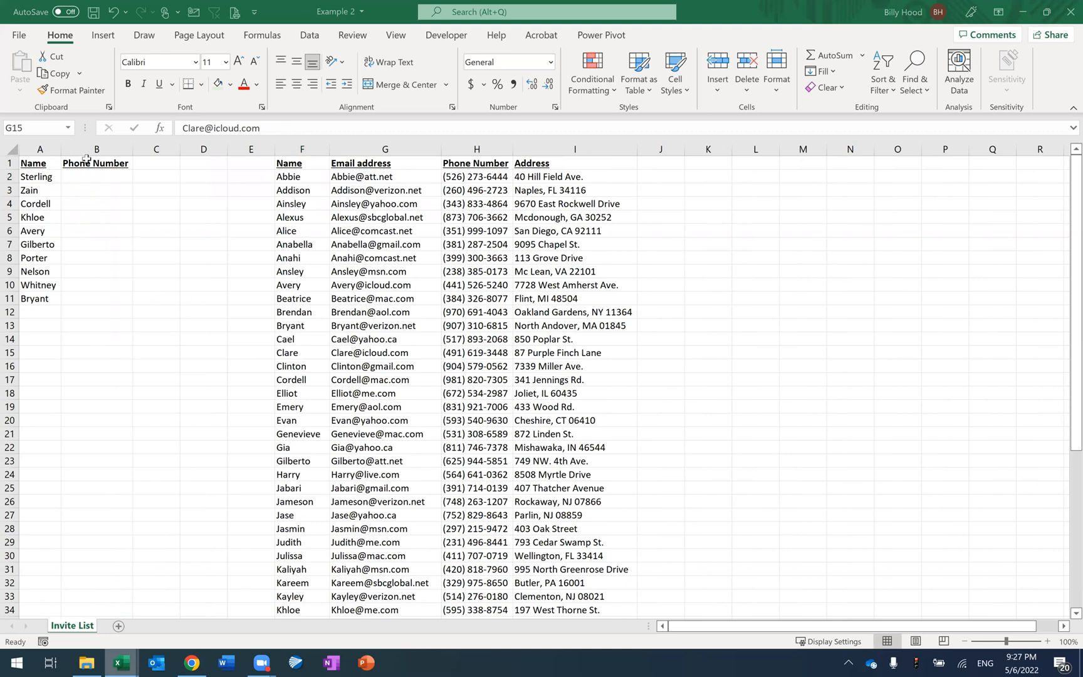
left_click_drag(40, 150, 98, 152)
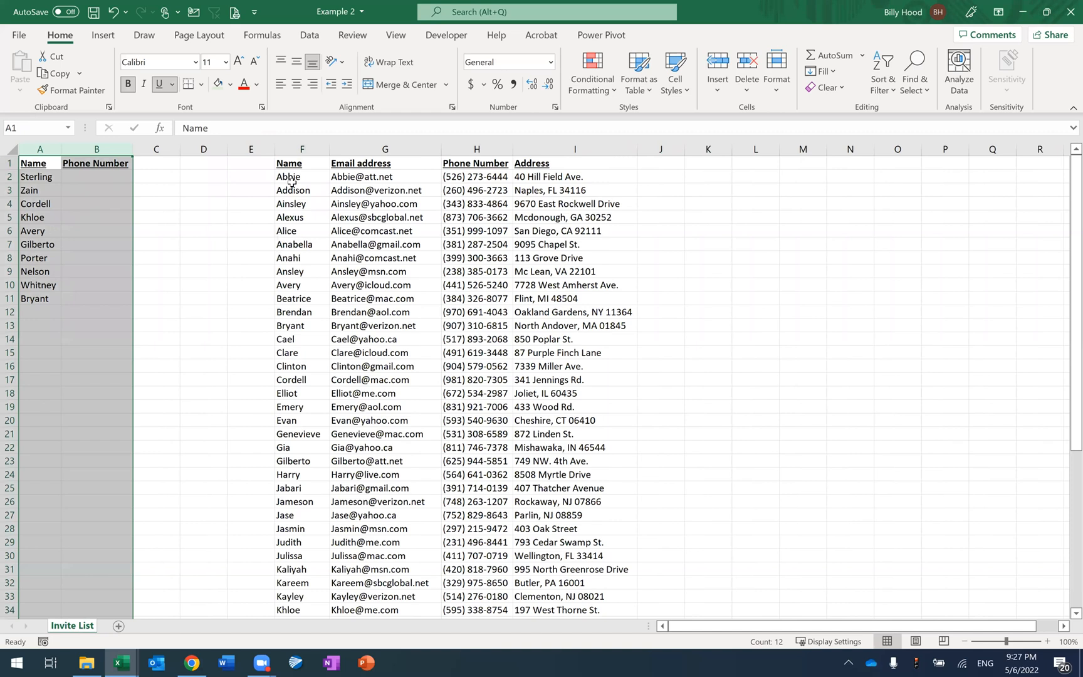
left_click_drag(305, 148, 535, 144)
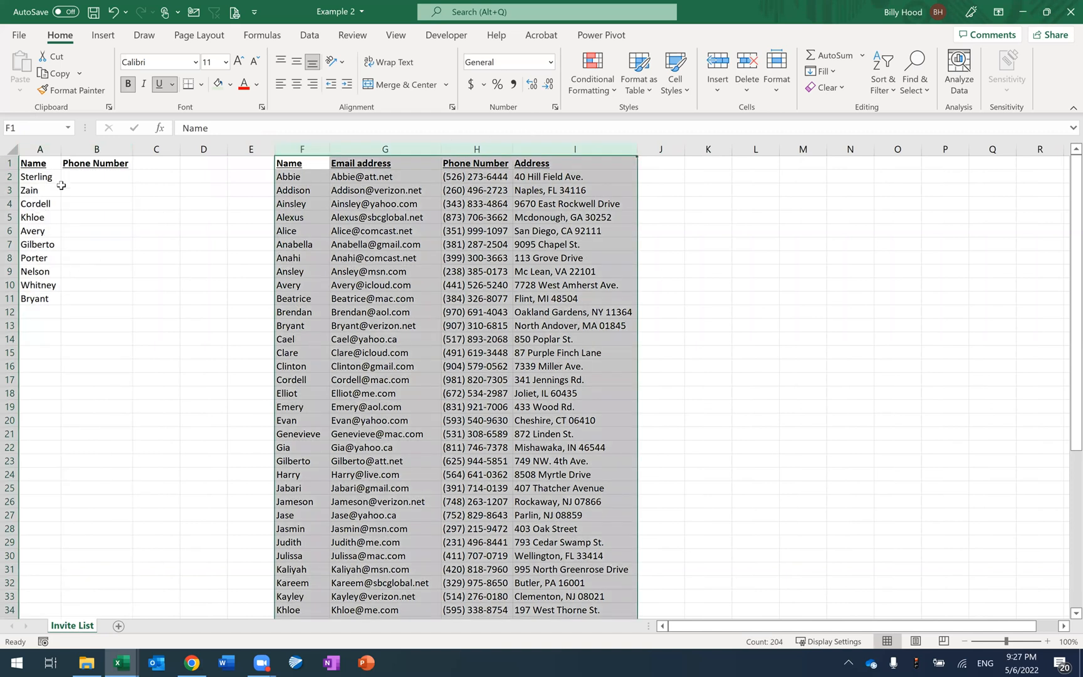
left_click_drag(47, 177, 85, 293)
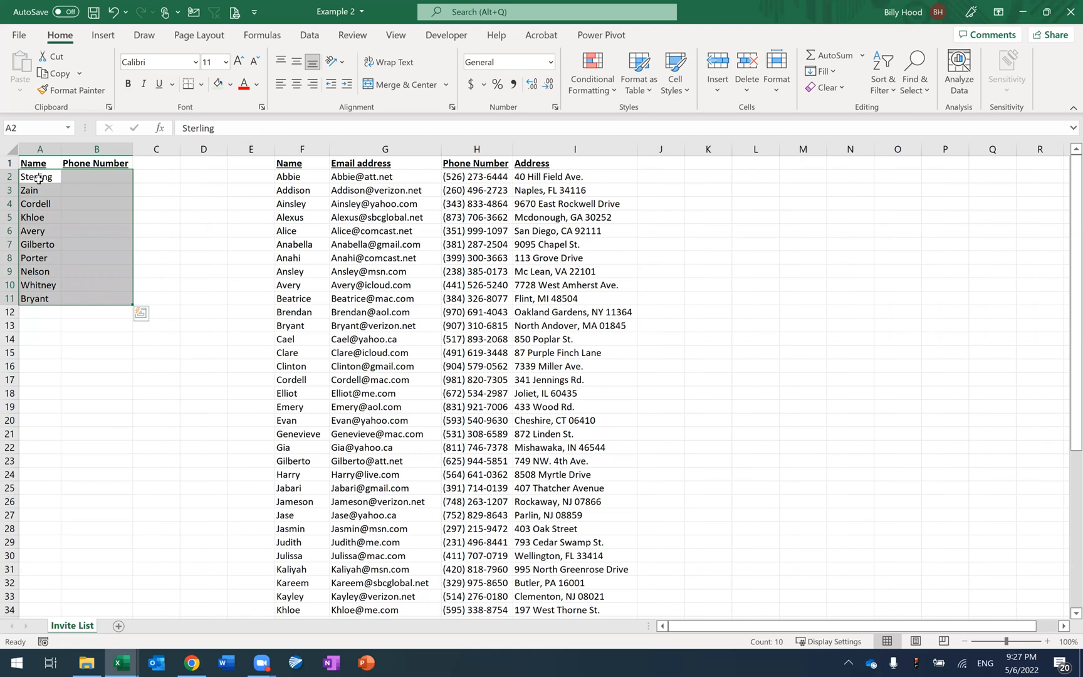
- Search the contact table's Name column F for the first invitee's name copied from A2
left_click(38, 179)
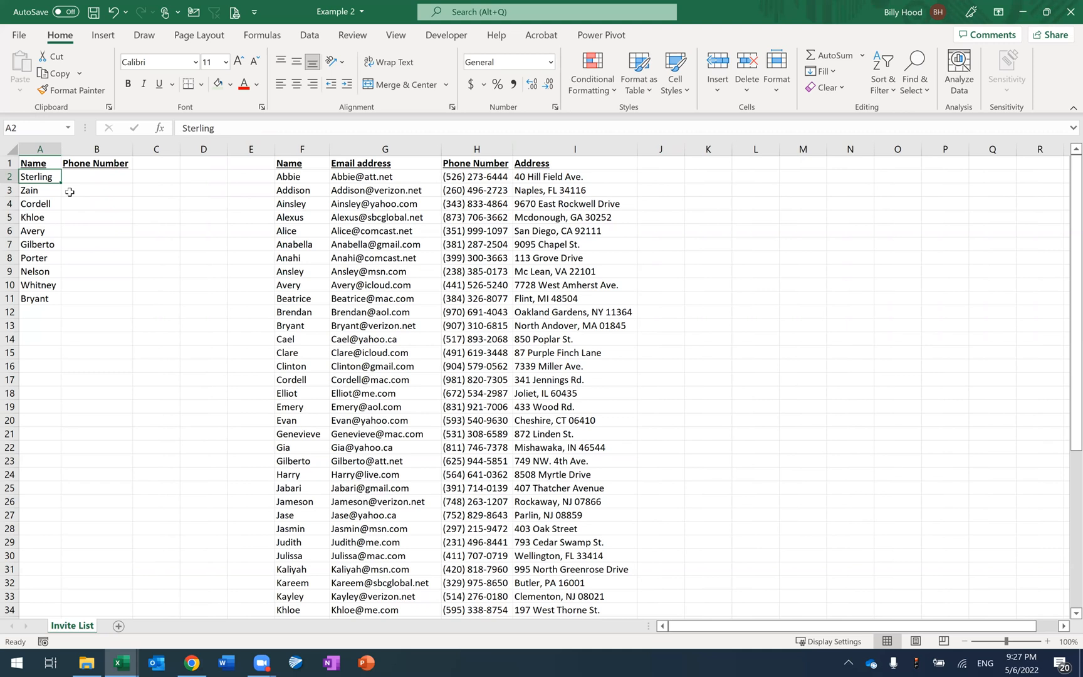
key("ctrl+c")
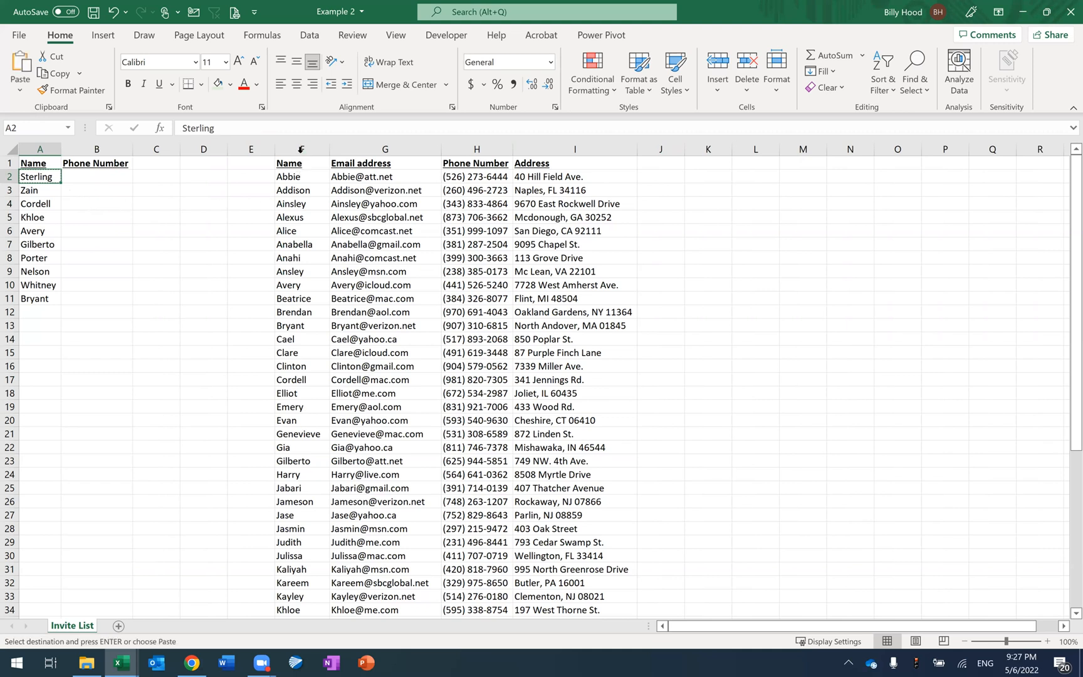
left_click(301, 151)
key("ctrl+f")
key("ctrl+v")
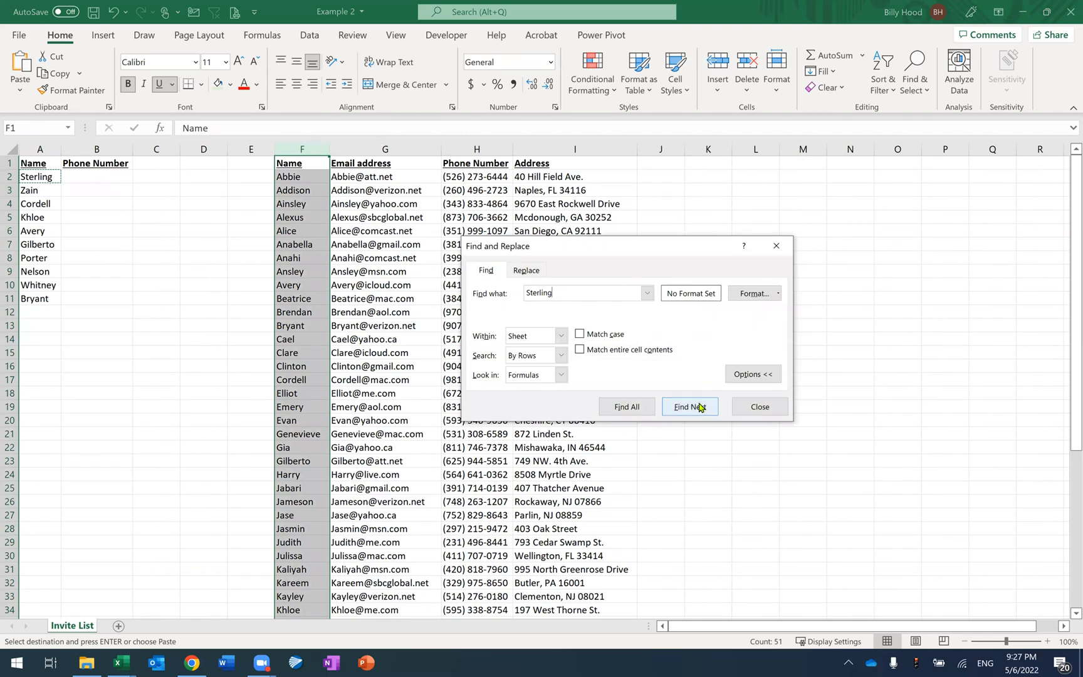
key("Return")
key("Escape")
left_click(308, 398)
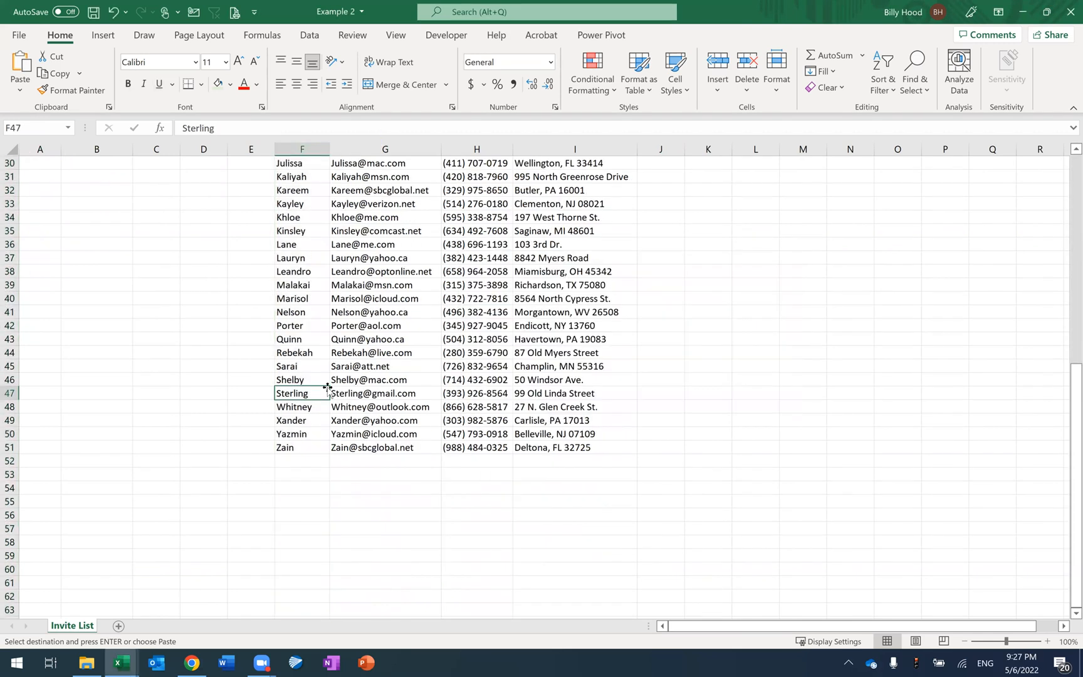
- Copy the matching contact's phone number into B2 and undo the paste
key("Right")
key("Right")
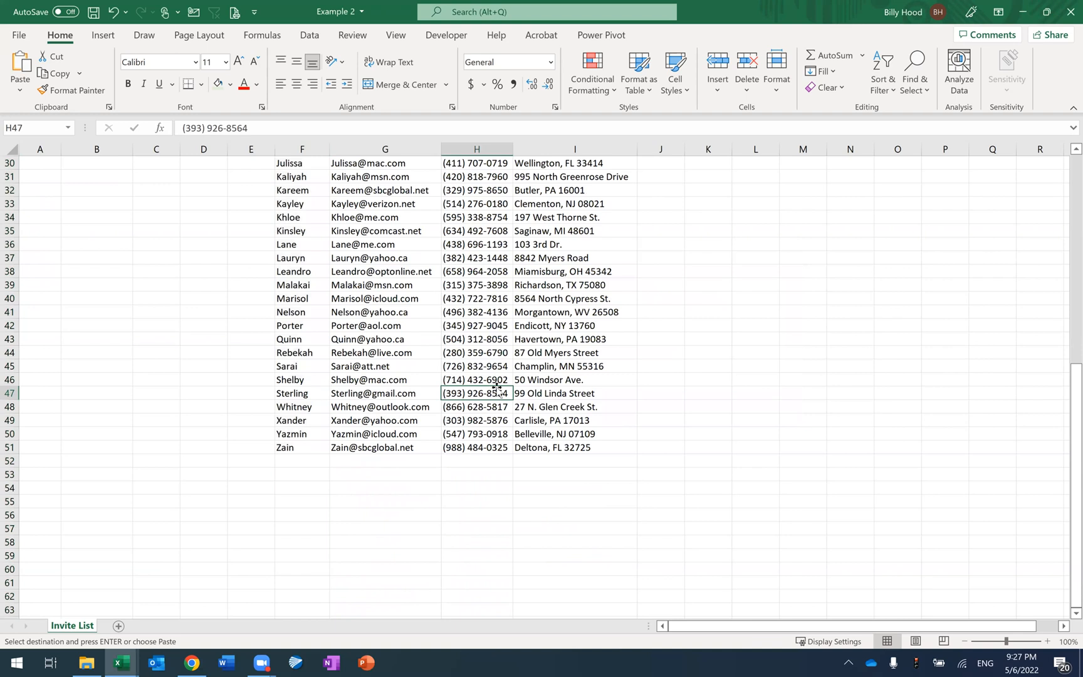
key("ctrl+Home")
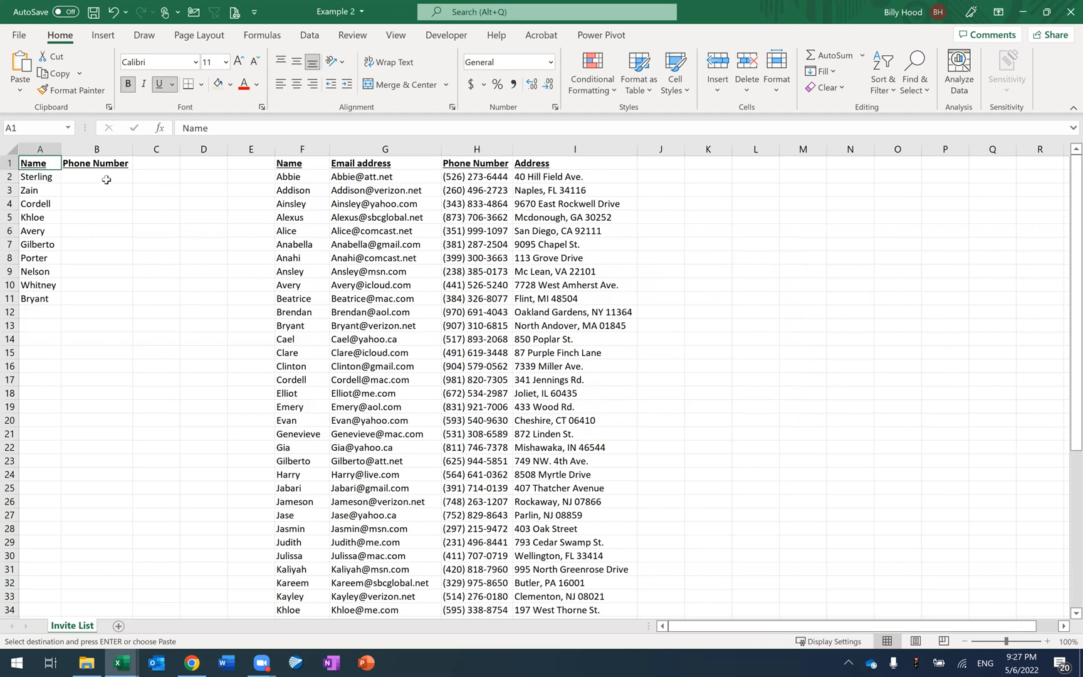
key("Right")
key("Down")
key("ctrl+v")
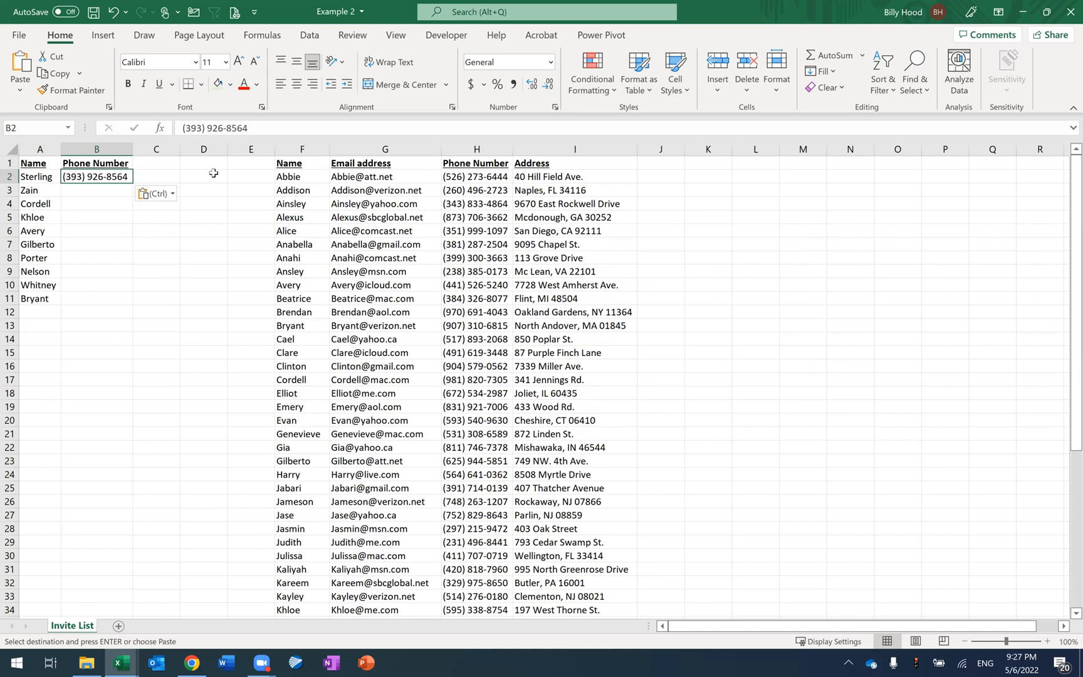
key("ctrl+z")
- Start a VLOOKUP formula in B2 with the first invitee's name in A2 as the lookup value
type("=")
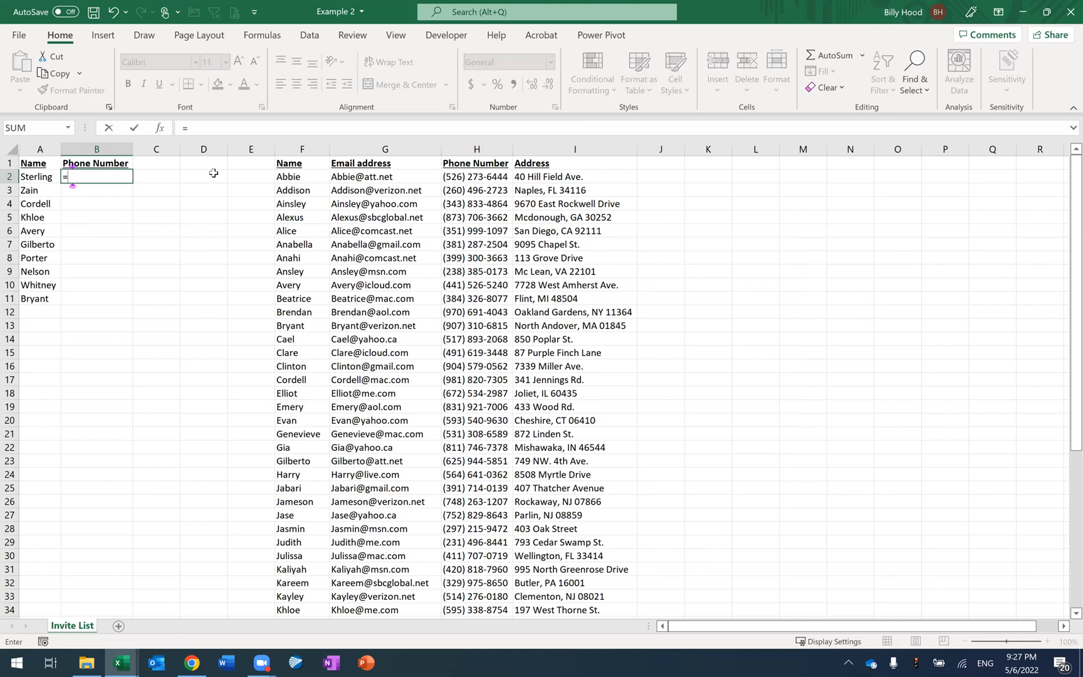
type("vlookup(")
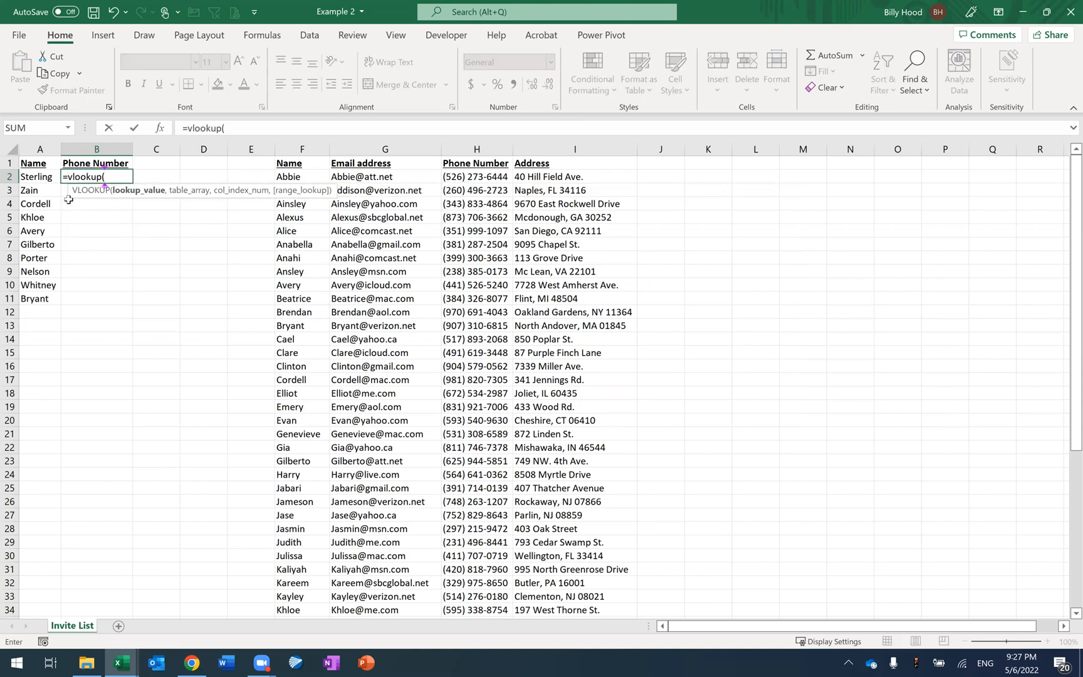
left_click(43, 178)
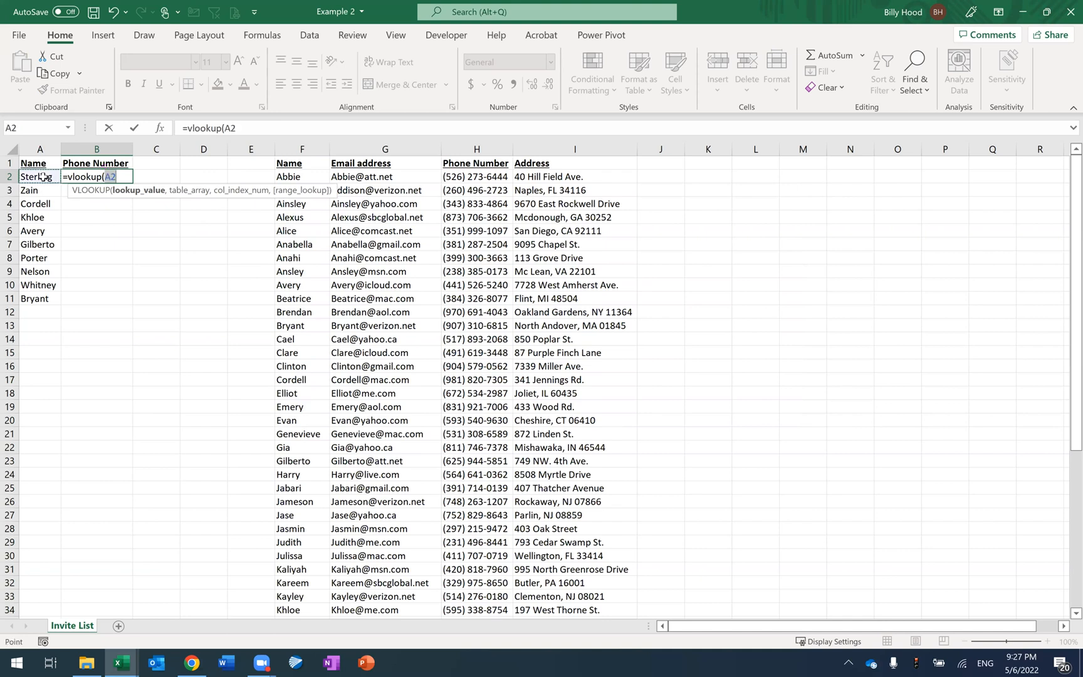
type(",")
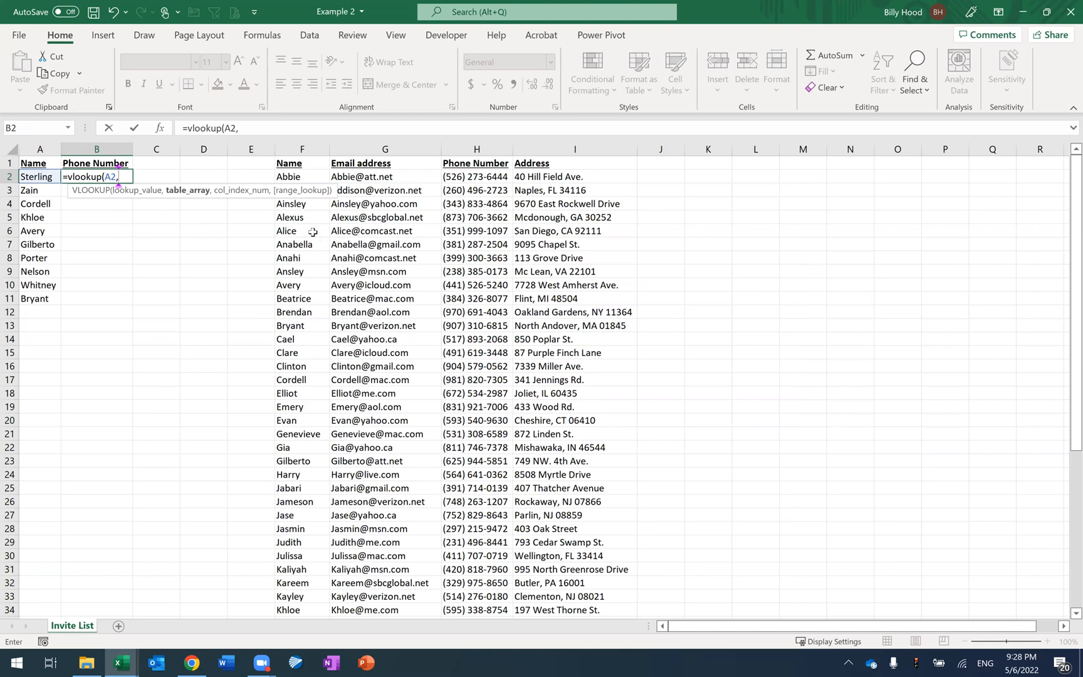
- Set the lookup's table array to the contact table's entire columns F:H, from Name through Phone Number
left_click(301, 163)
left_click_drag(301, 163, 562, 460)
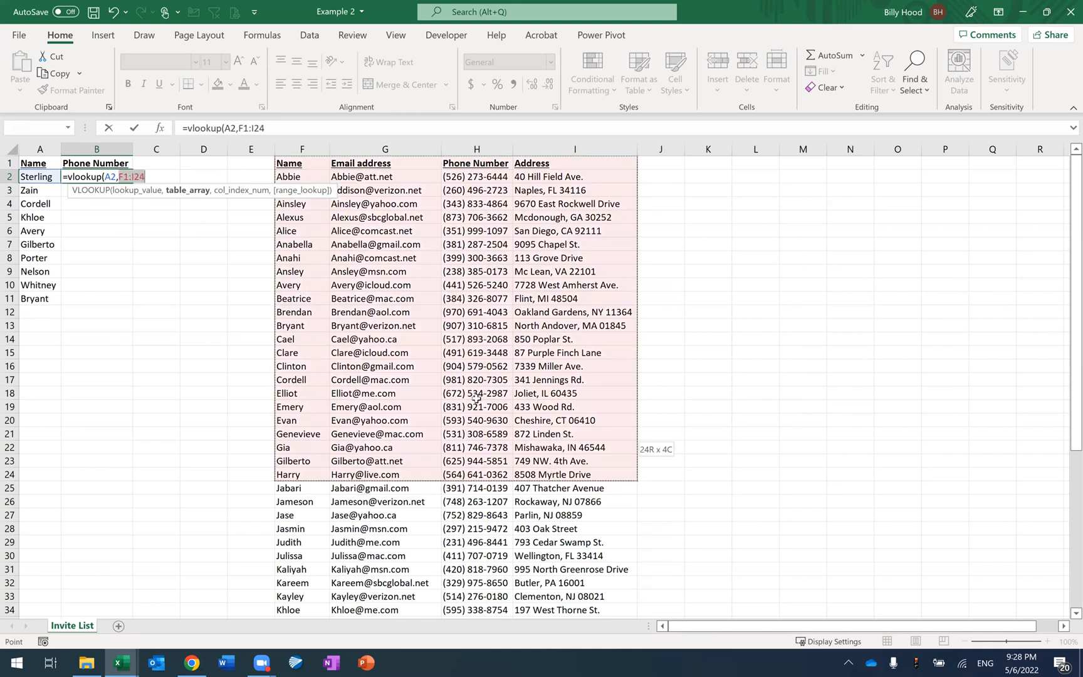
left_click(297, 148)
left_click_drag(297, 148, 553, 153)
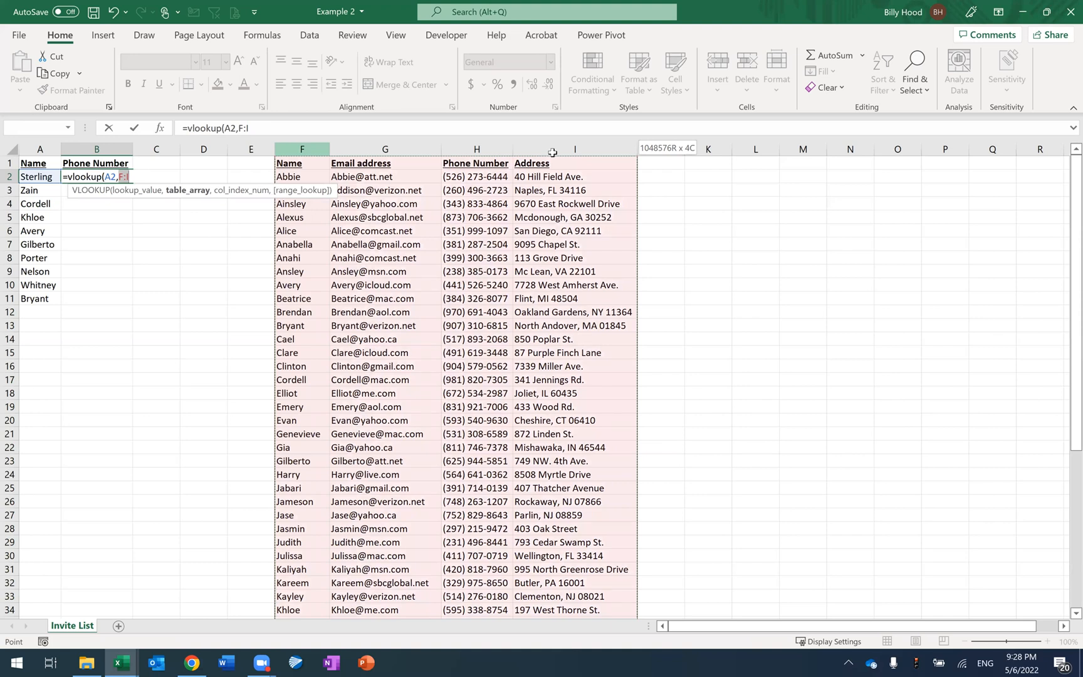
left_click_drag(553, 152, 478, 150)
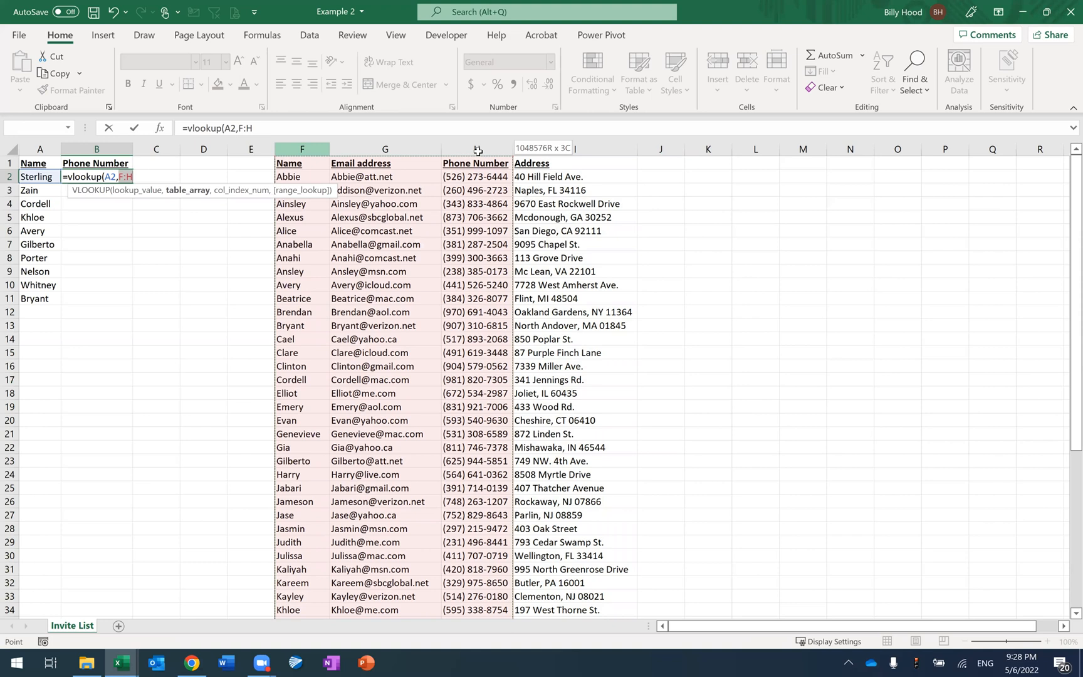
left_click_drag(478, 149, 478, 149)
type(",")
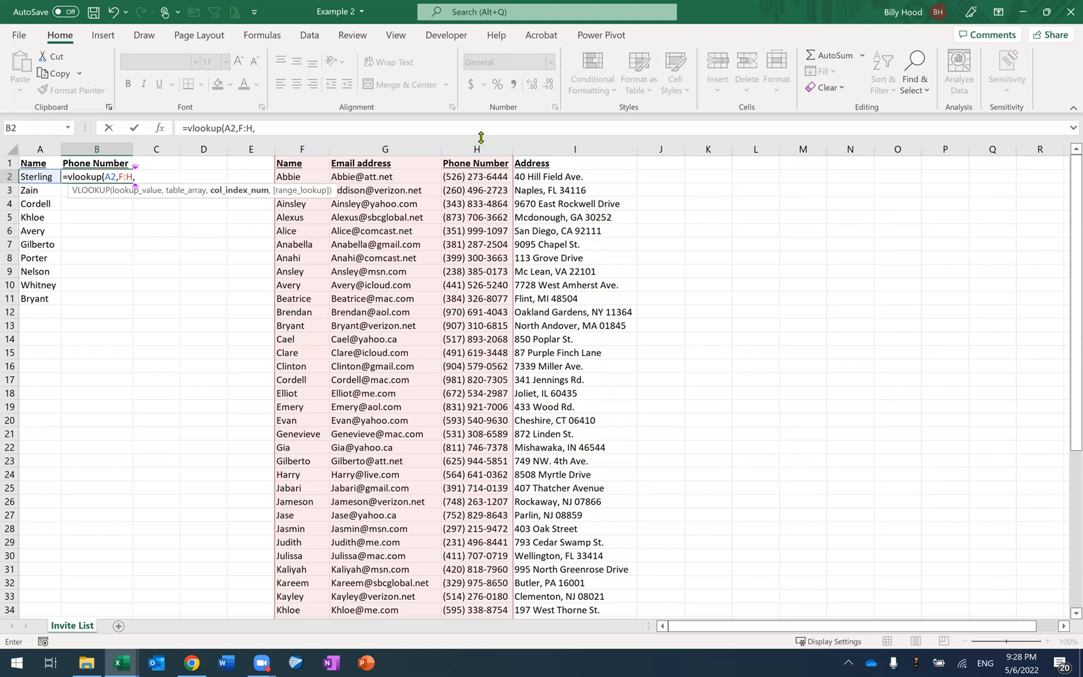
- Complete the B2 formula with column index 3 and FALSE for an exact match, and fill it down through B11
type("3,")
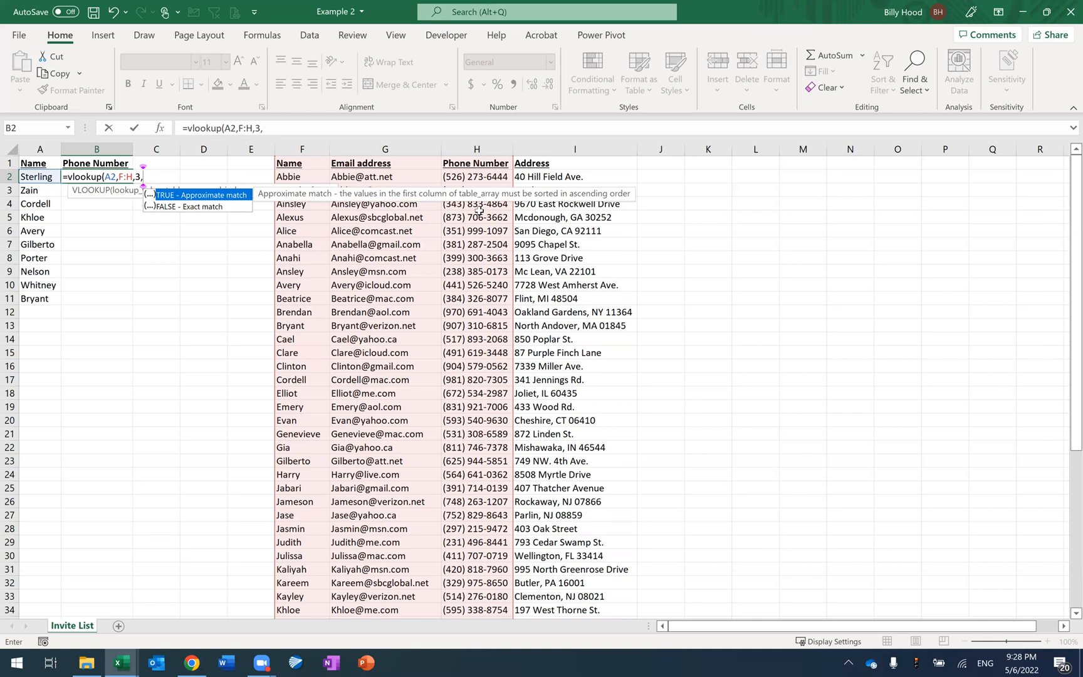
type("false)")
key("Return")
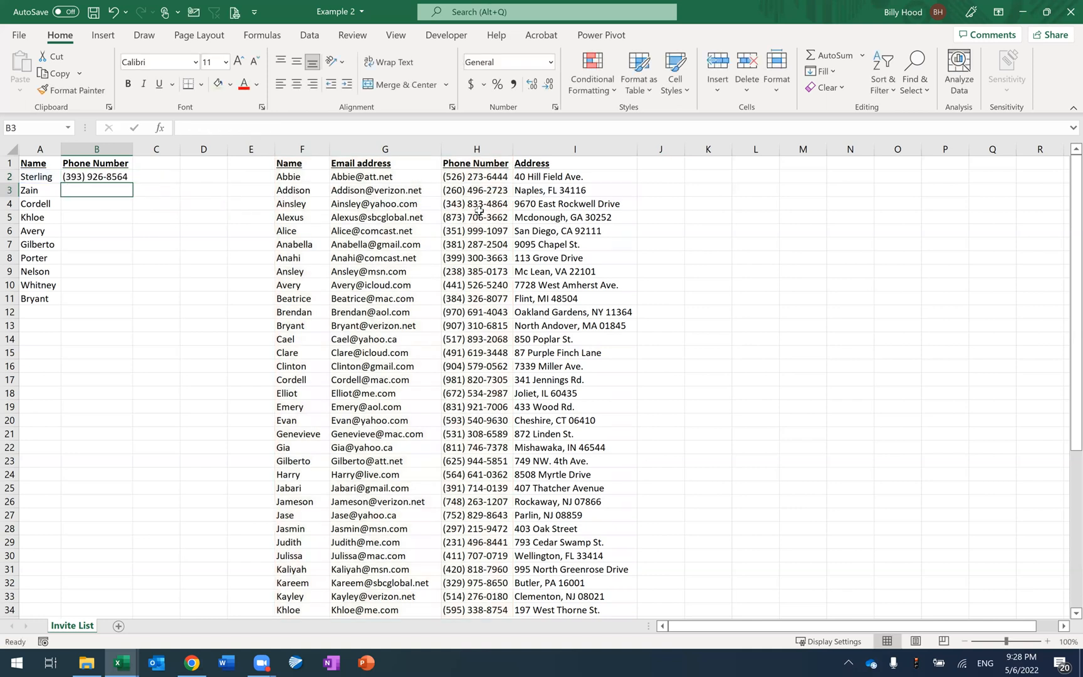
key("Up")
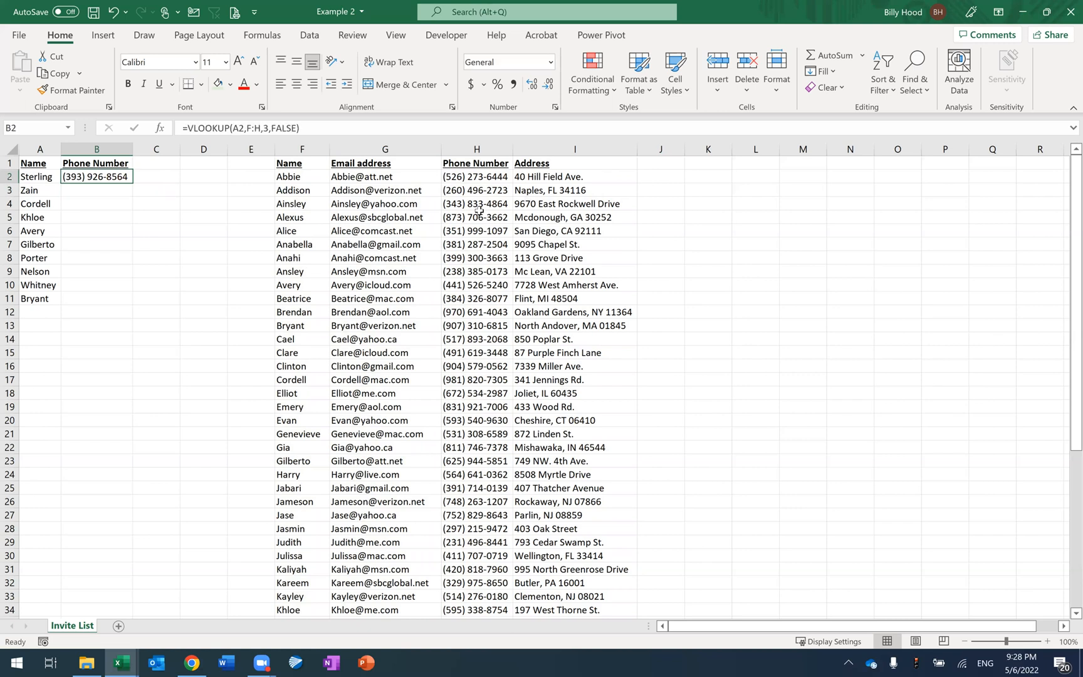
double_click(132, 180)
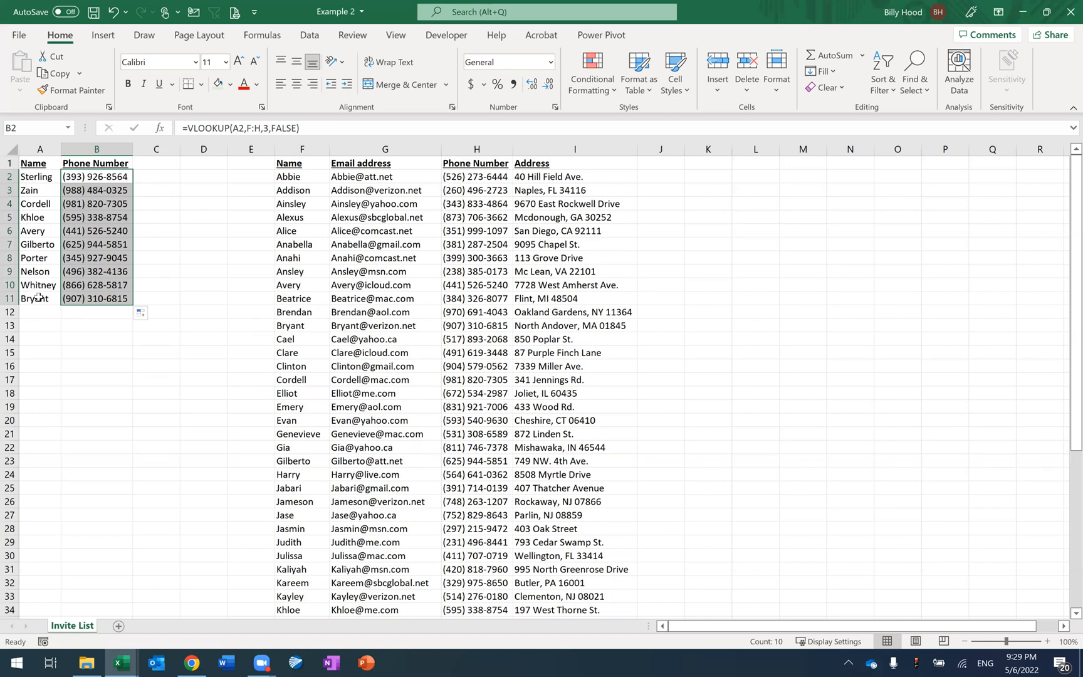
- Examine the filled formulas from B2 down to B11, checking the lookup cell references and the F:H table array in B7
left_click(94, 178)
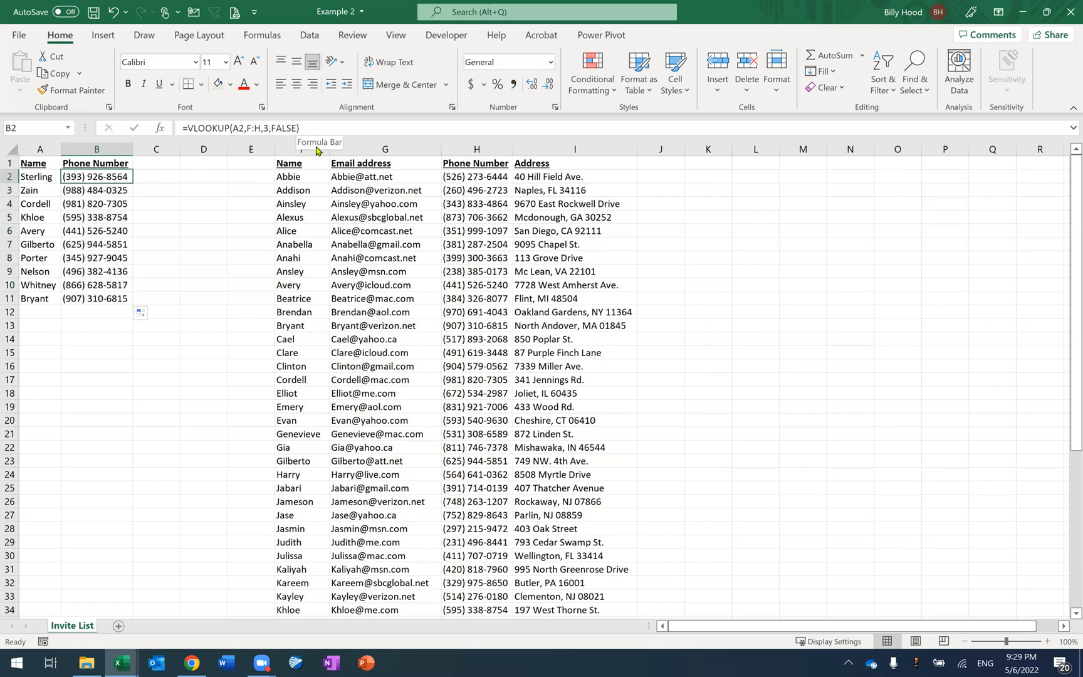
key("Down")
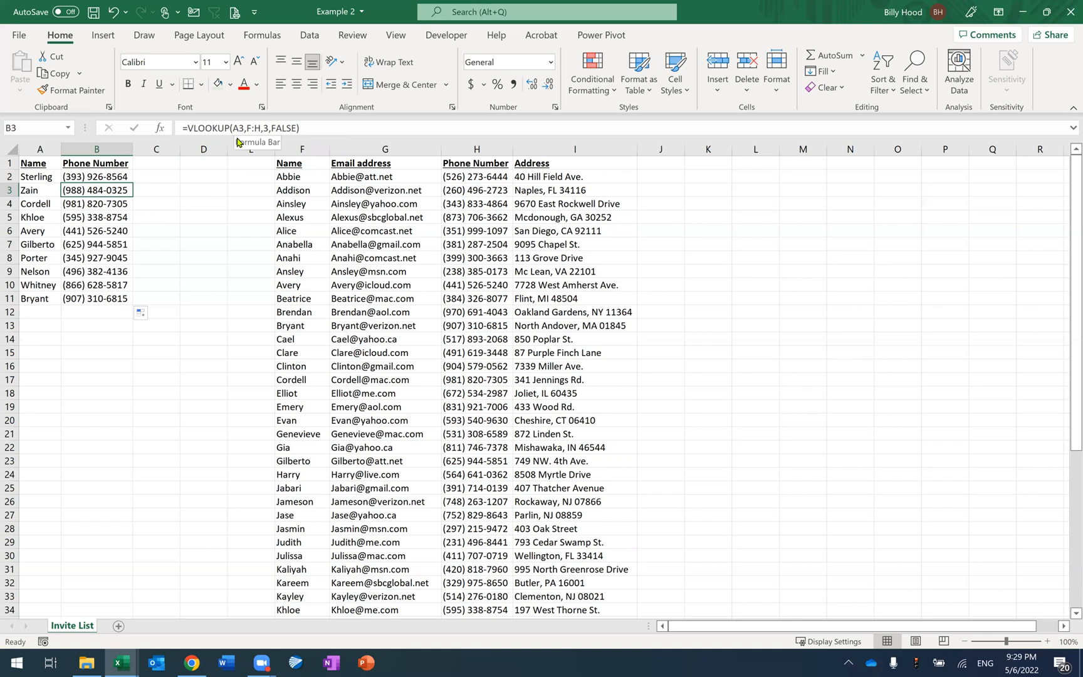
key("Down")
key("Down")
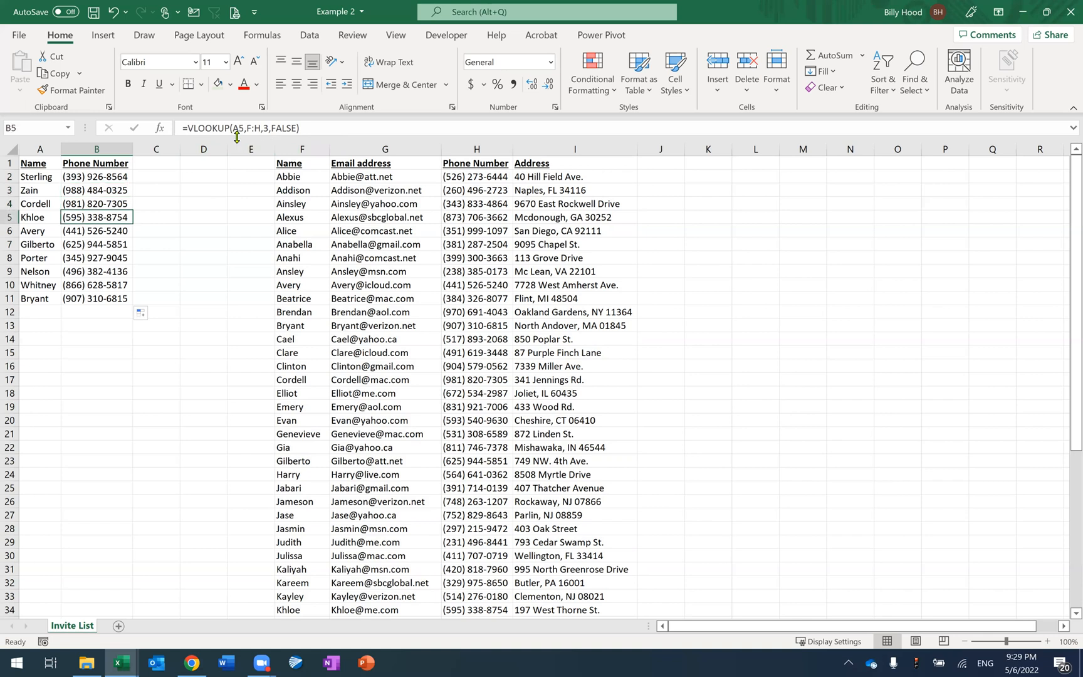
key("Down")
key("Down")
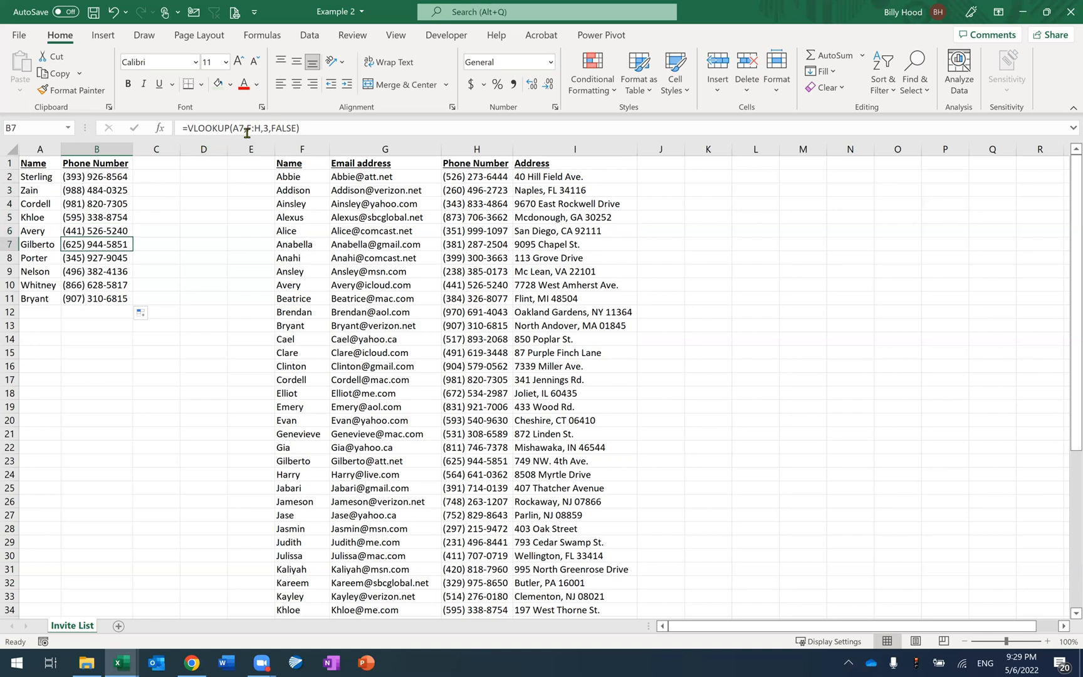
left_click_drag(249, 129, 261, 128)
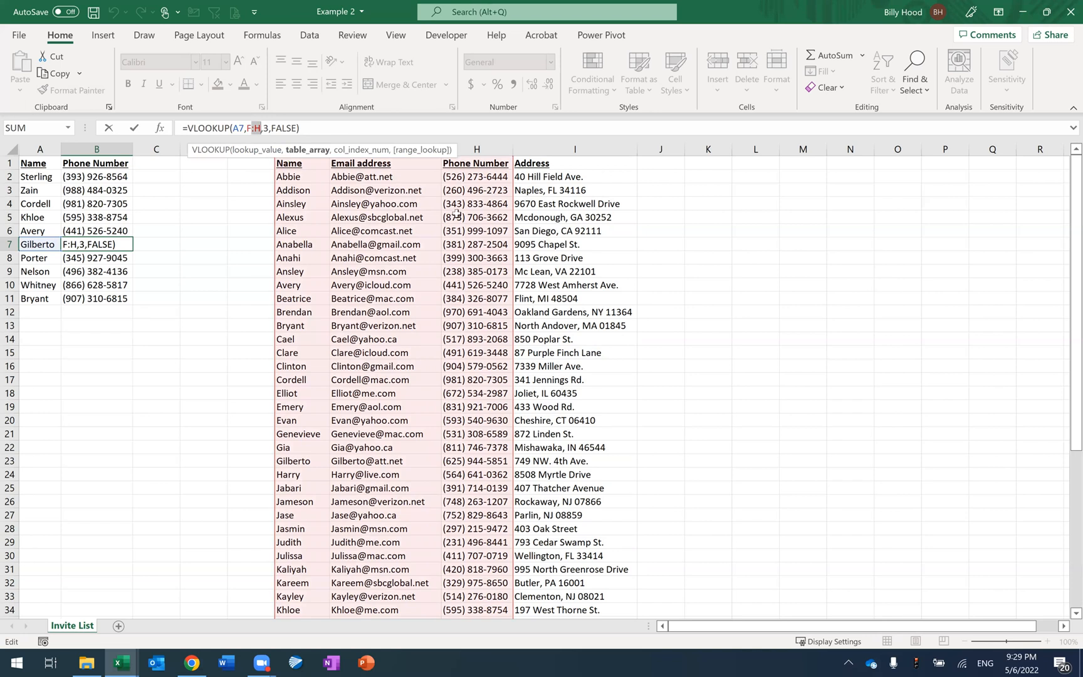
key("ctrl+Return")
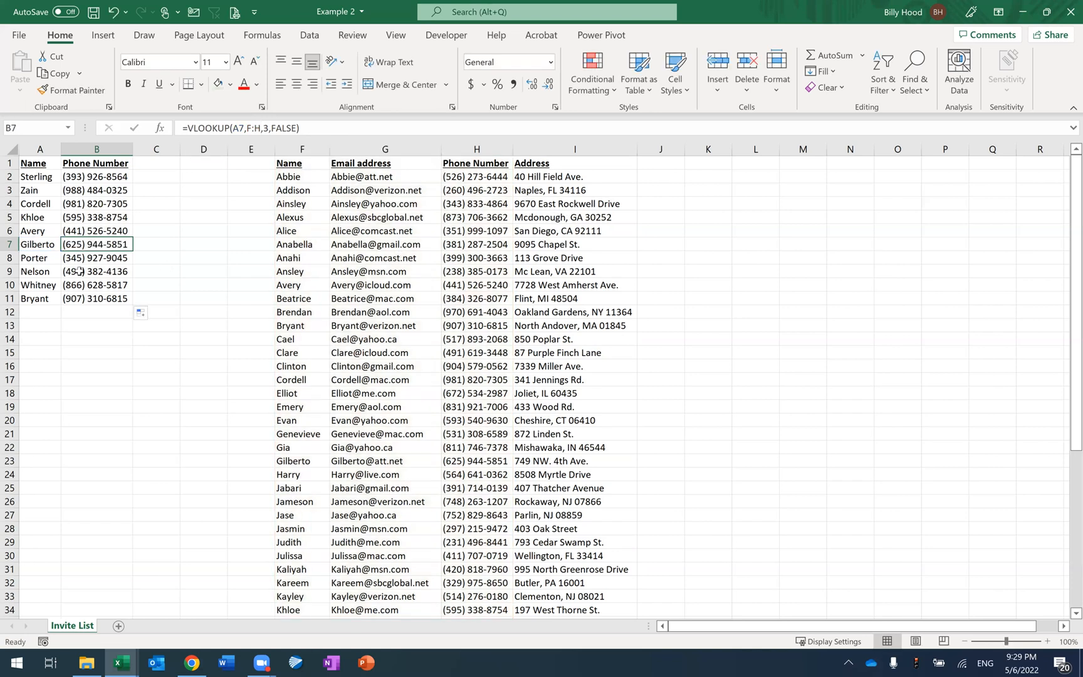
key("Down")
key("Down")
key("Down")
key("Down")
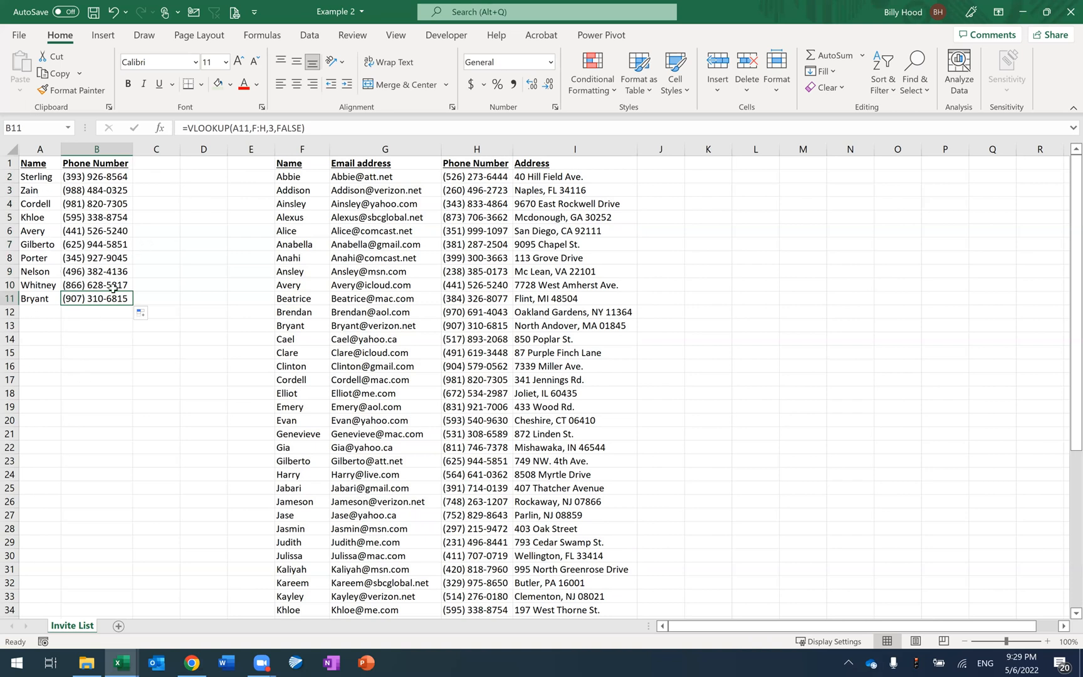
- Switch to the Example 3 workbook and insert a column before Population with the header State
mouse_move(122, 664)
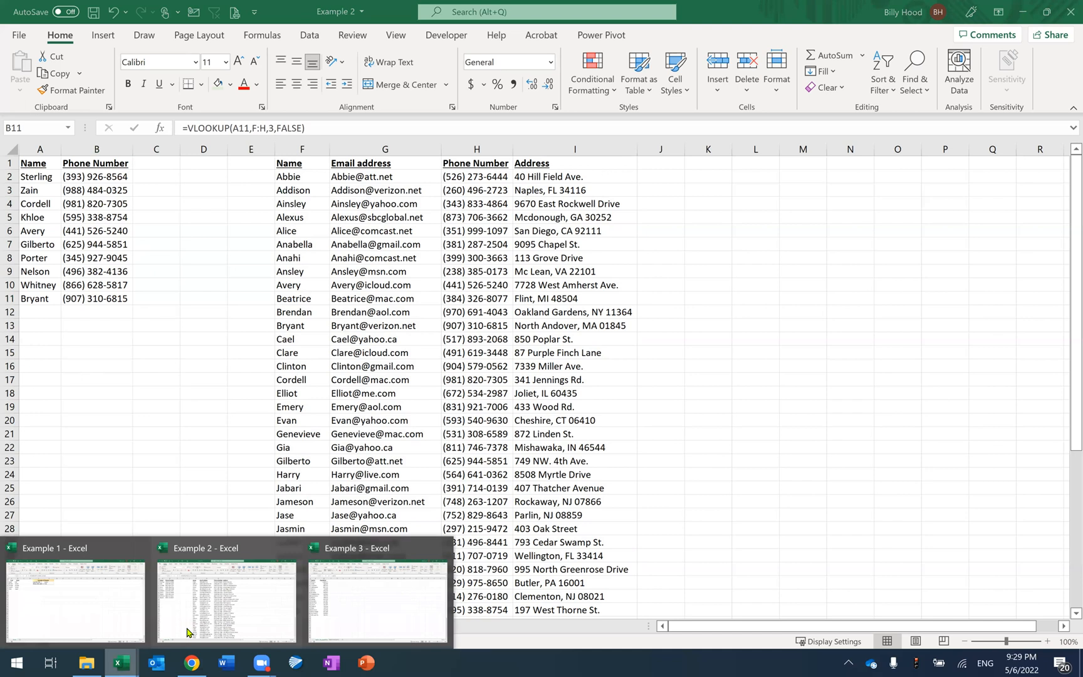
left_click(355, 593)
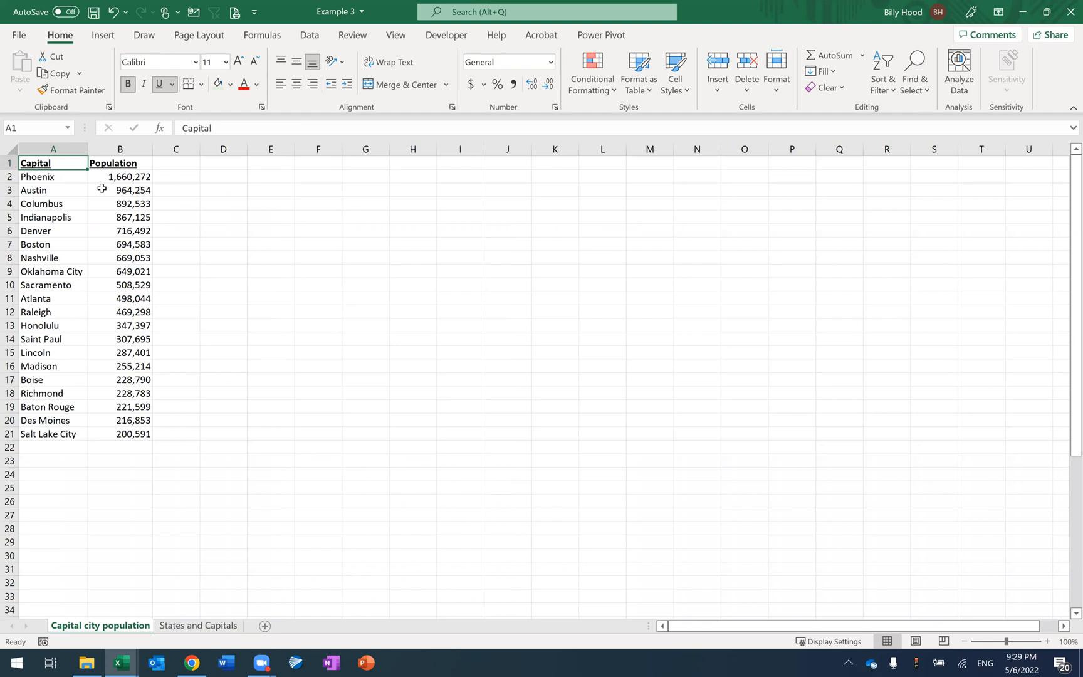
left_click(119, 148)
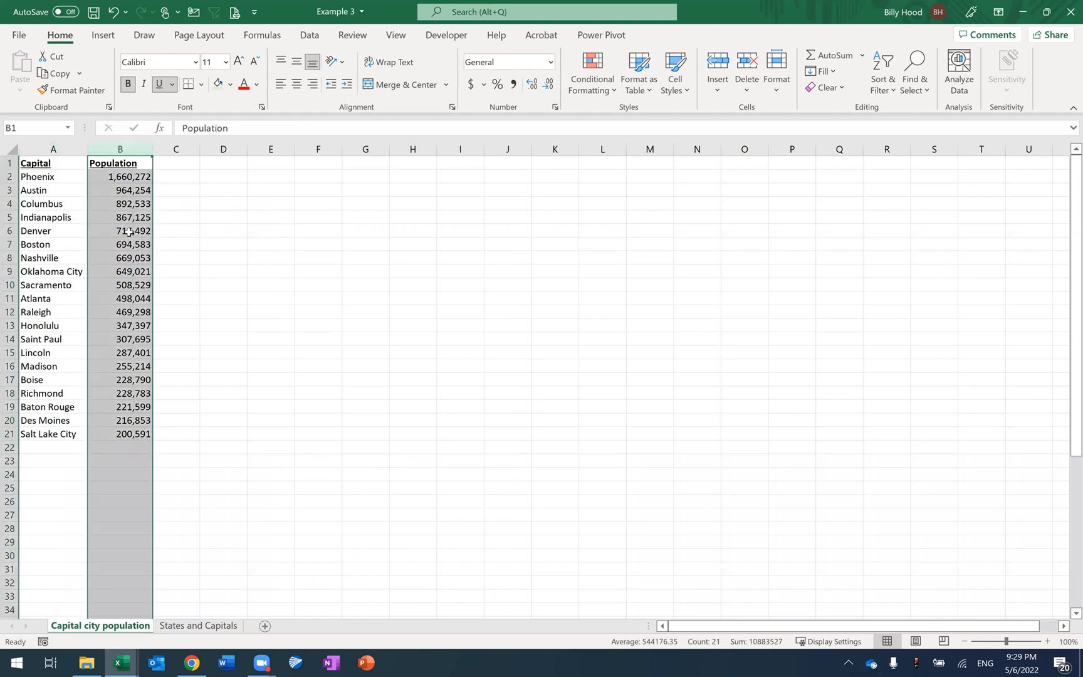
key("ctrl+shift+plus")
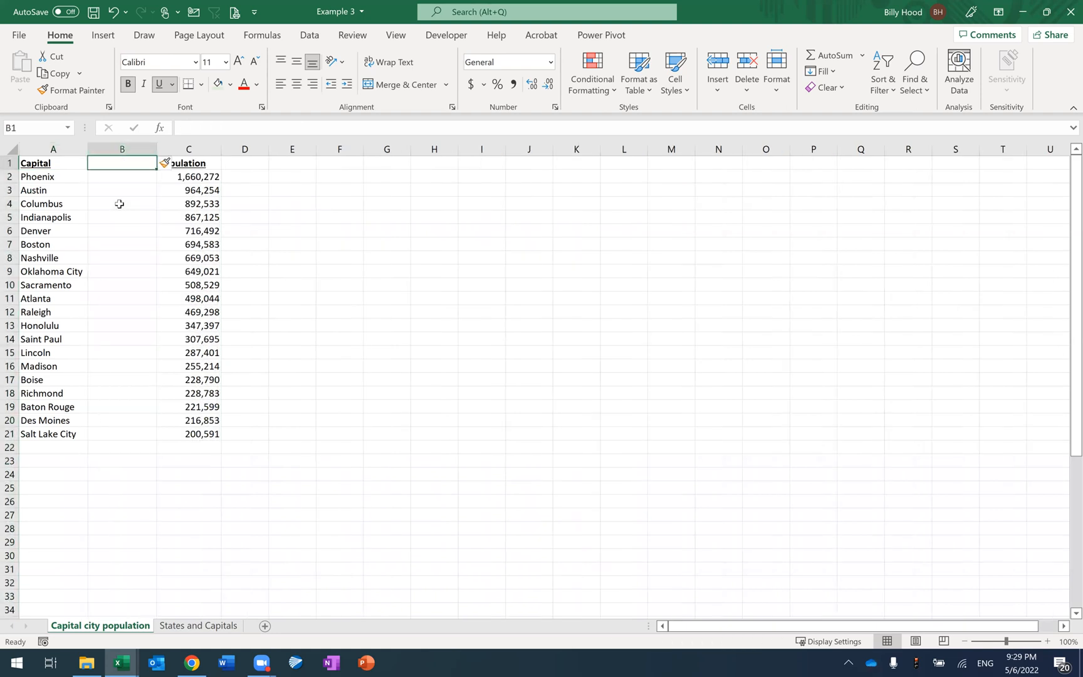
type("State")
key("Return")
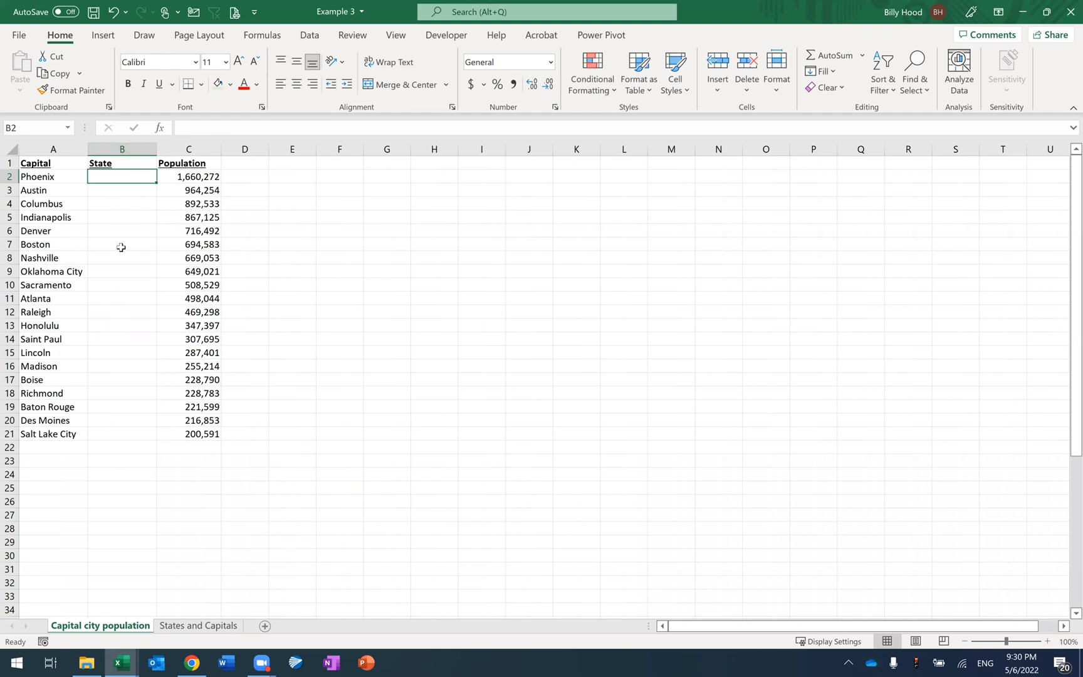
- Examine the Country, State and Capital columns on the States and Capitals sheet down to the last row
left_click(214, 632)
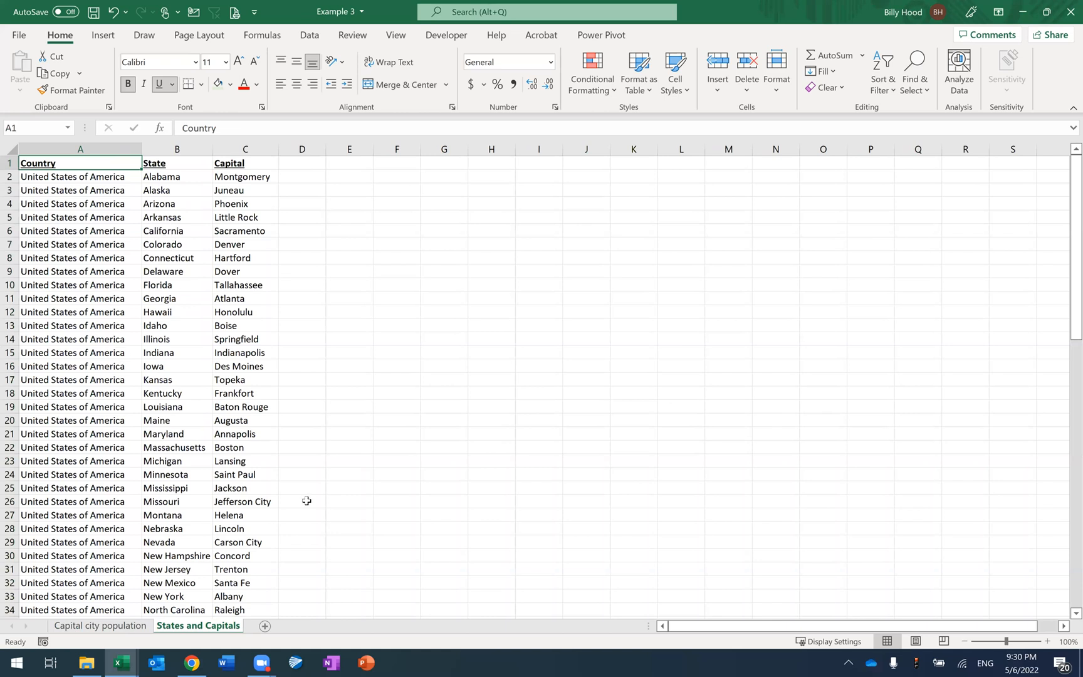
scroll(247, 420, "down", 9)
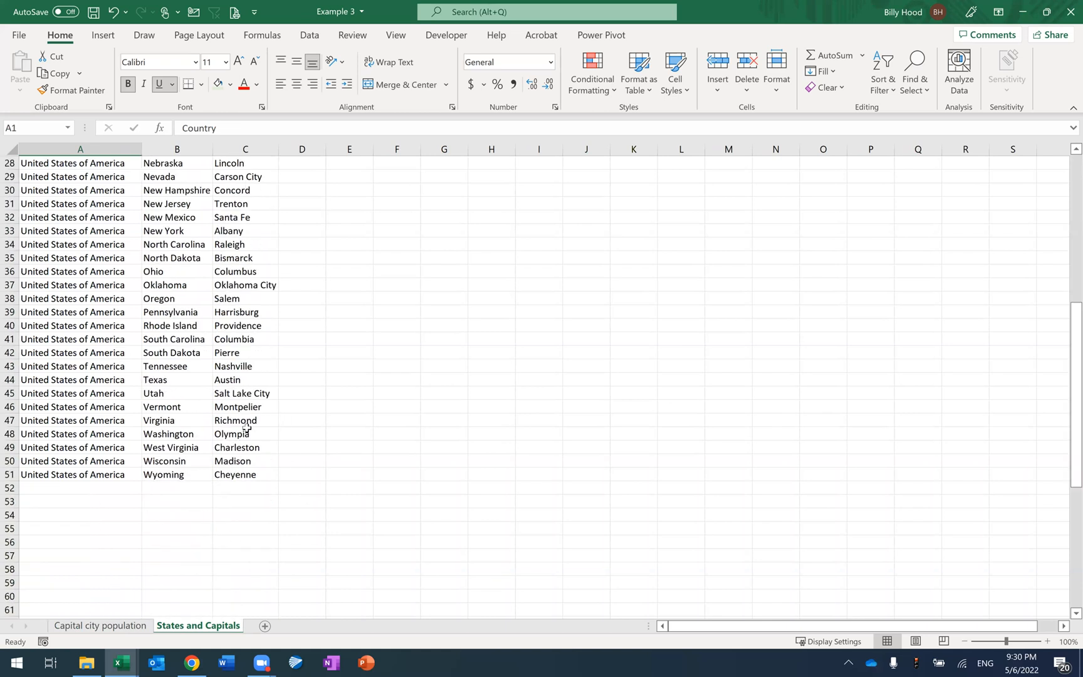
scroll(247, 427, "down", 2)
key("ctrl+Home")
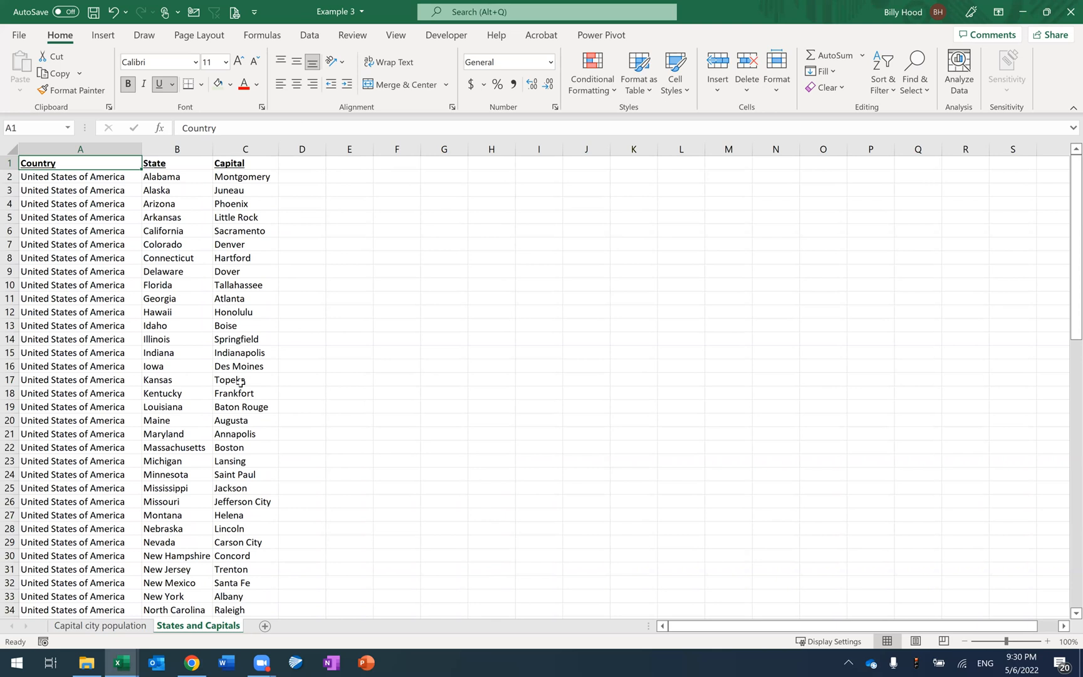
- Start a VLOOKUP formula in B2 of the Capital city population sheet with A2 as the lookup value
left_click(104, 626)
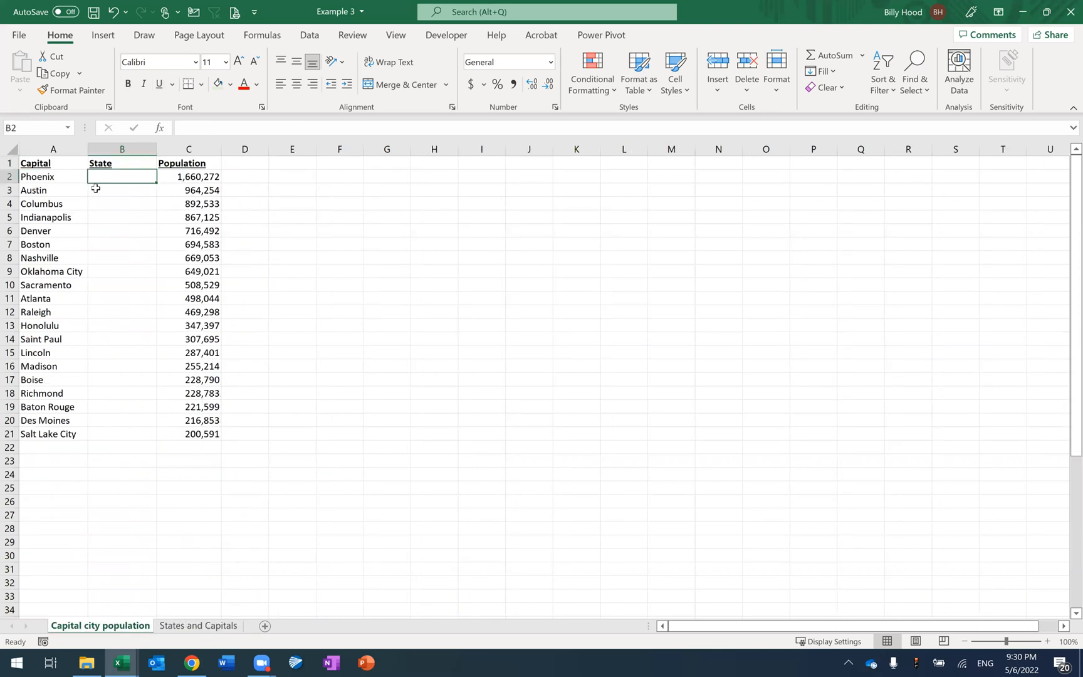
type("=vlookup(")
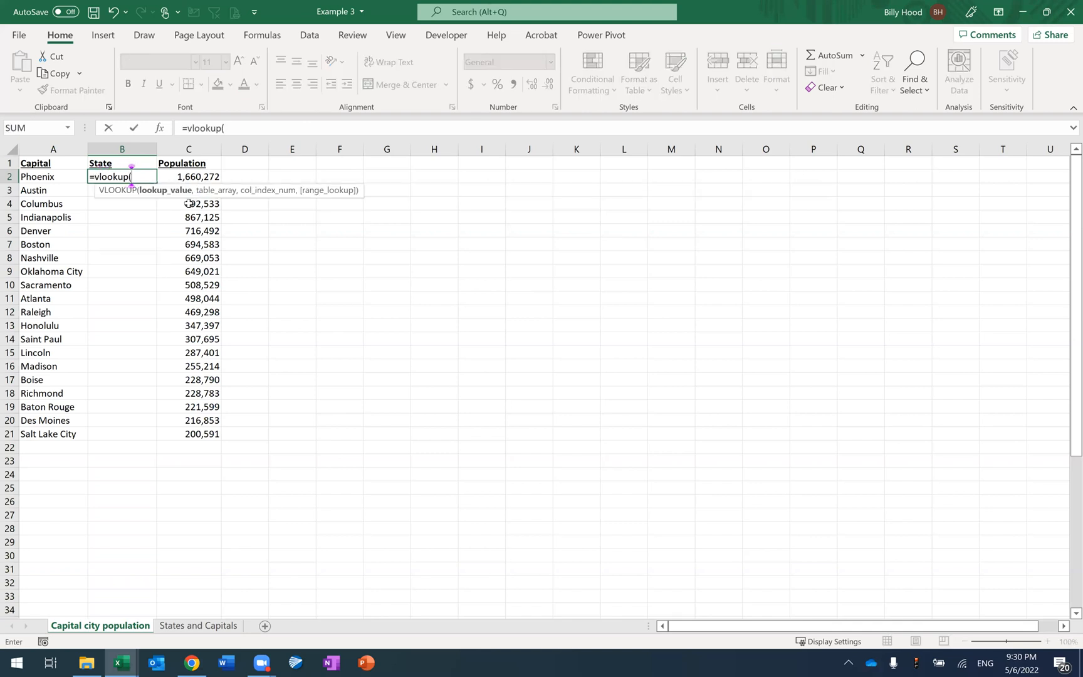
left_click(44, 178)
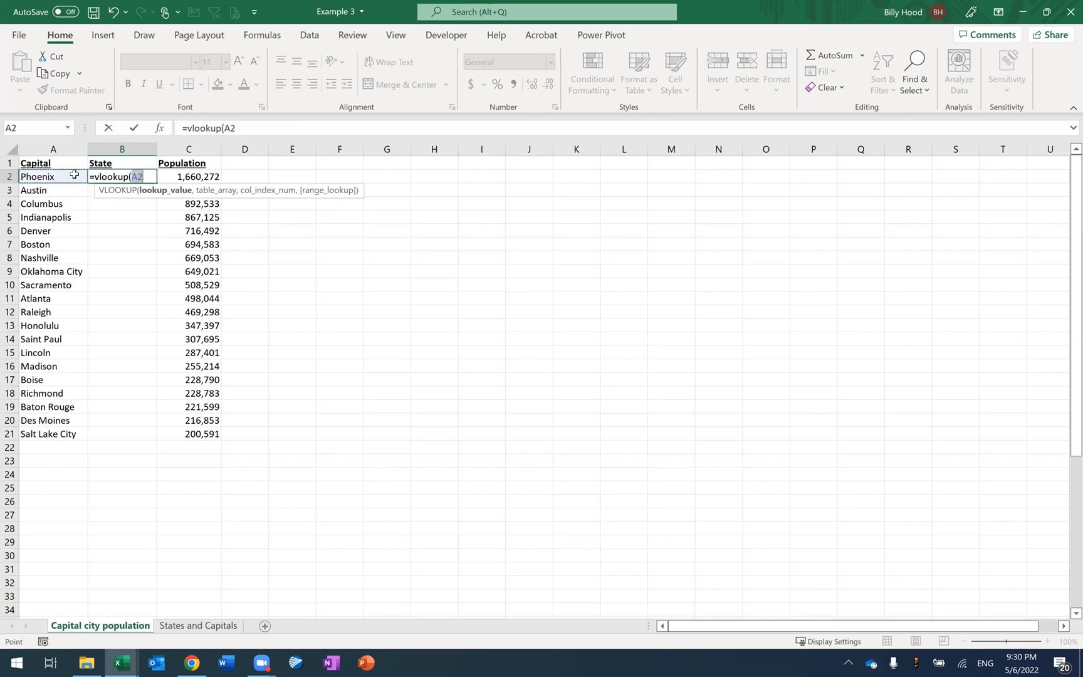
type(",")
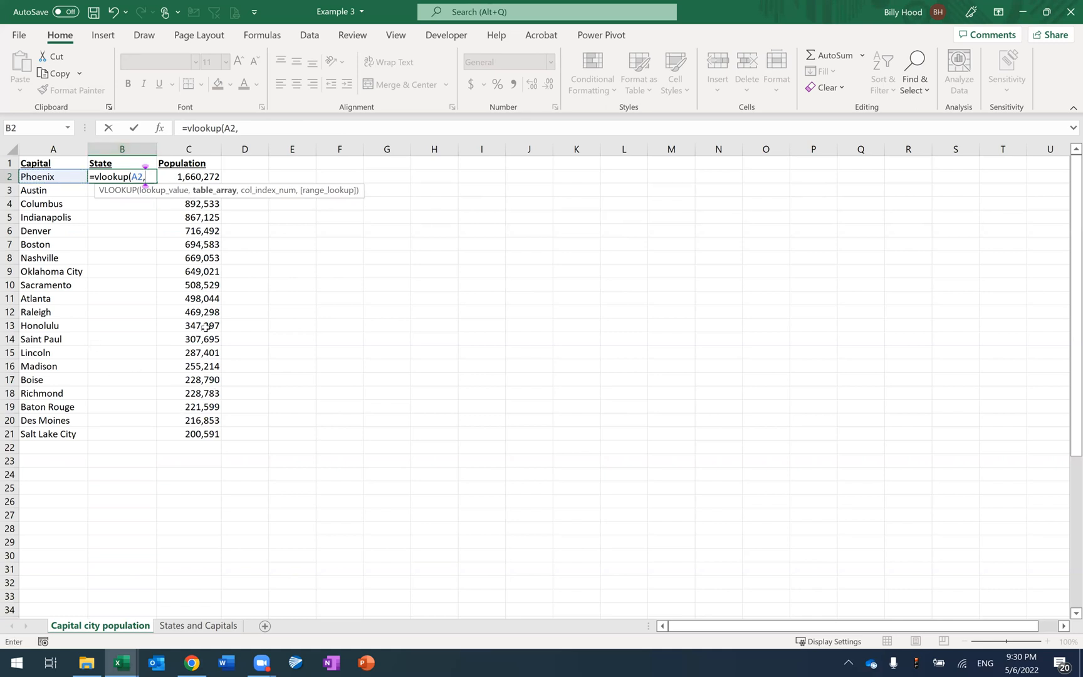
left_click(174, 629)
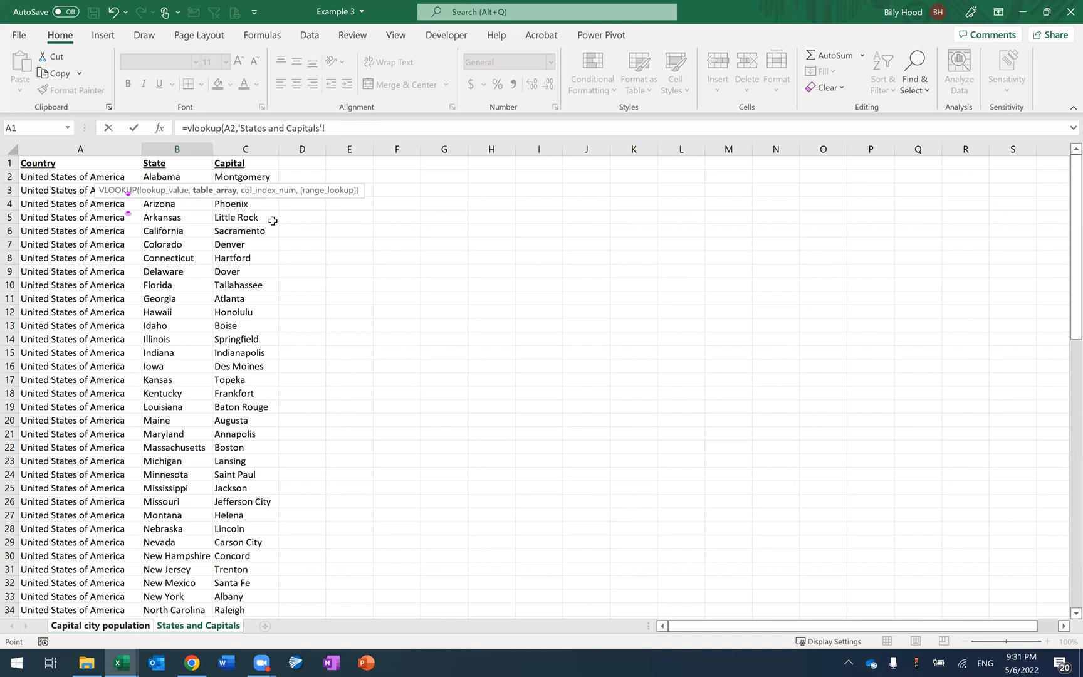
left_click(244, 149)
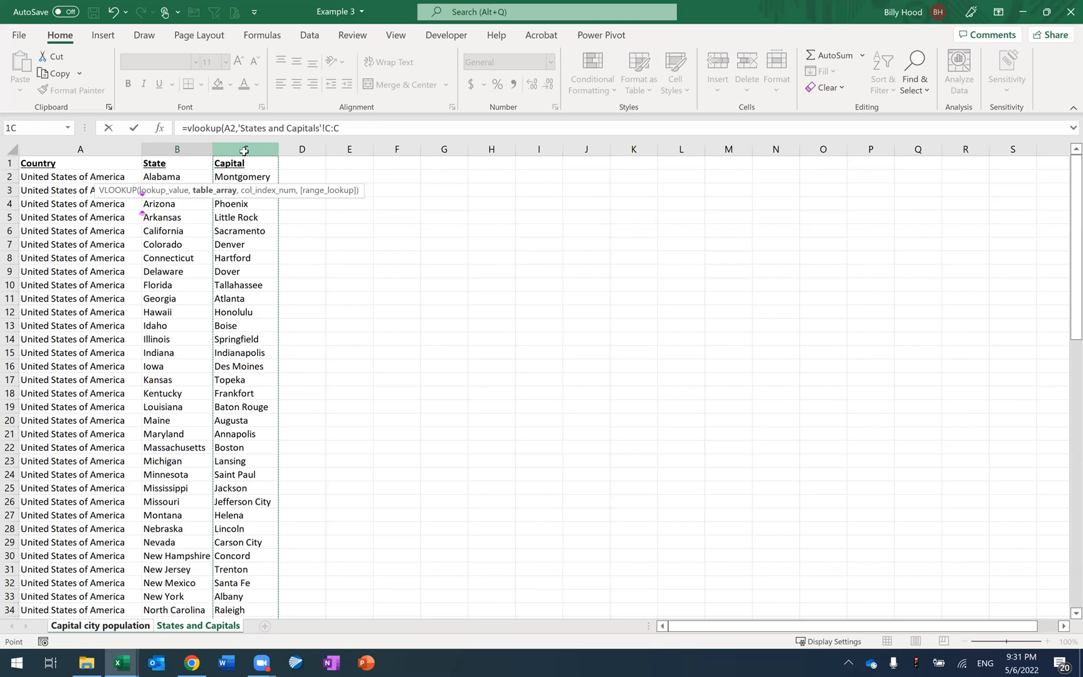
left_click_drag(245, 151, 161, 217)
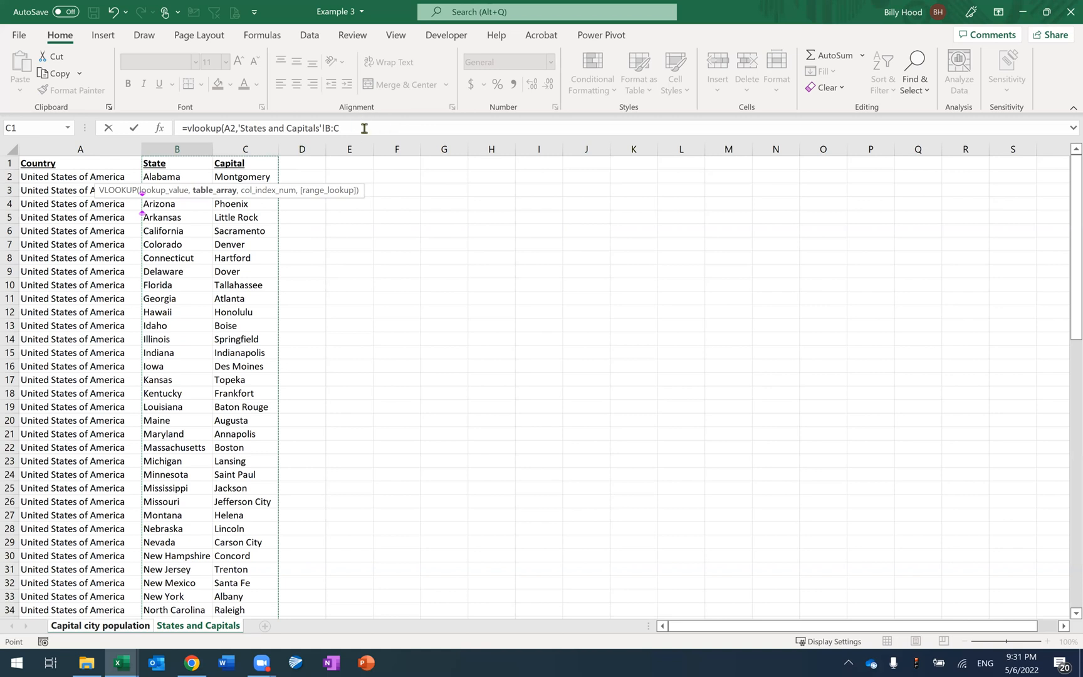
left_click(351, 258)
left_click(225, 281)
left_click(386, 280)
left_click(145, 243)
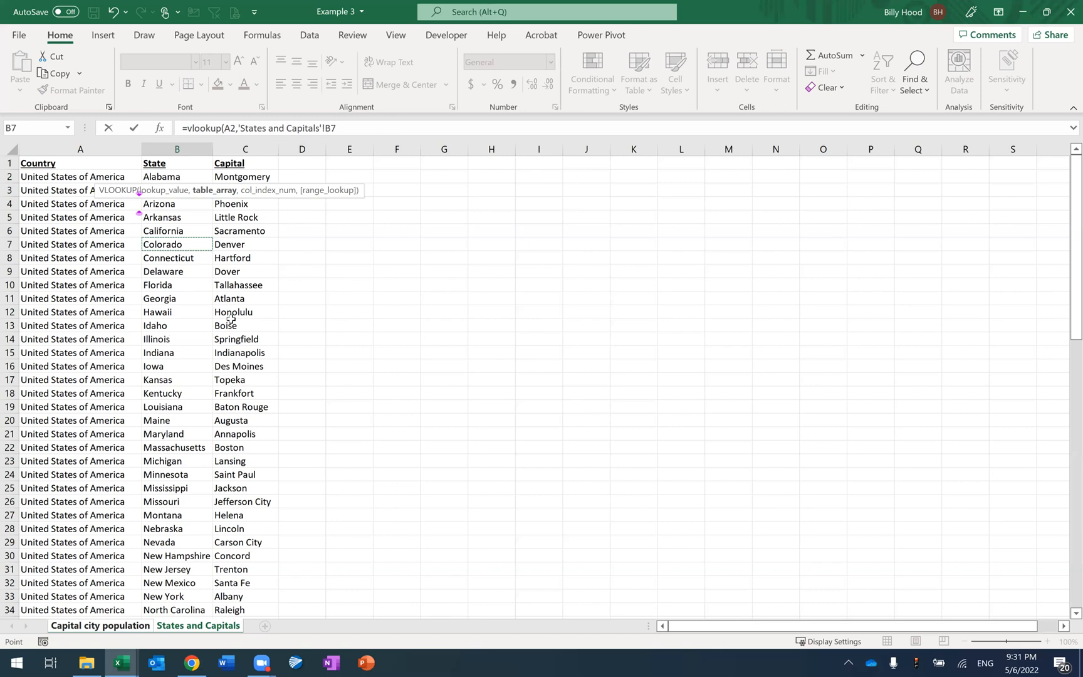
key("Escape")
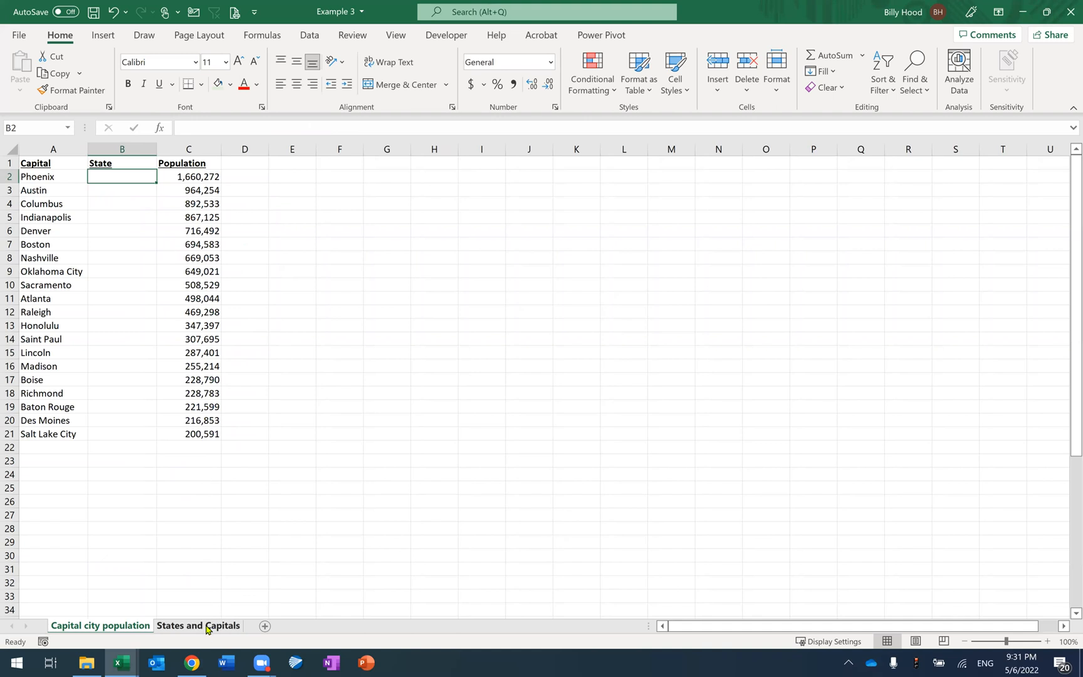
- On the States and Capitals sheet, move the Capital column in front of the State column
left_click(186, 627)
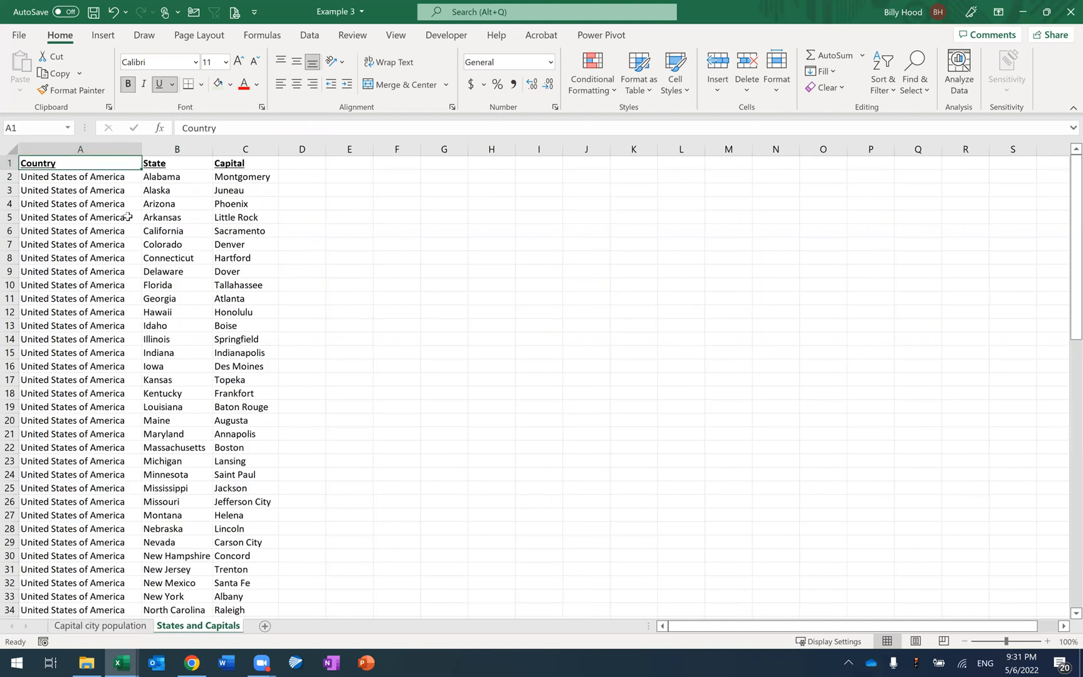
left_click(244, 148)
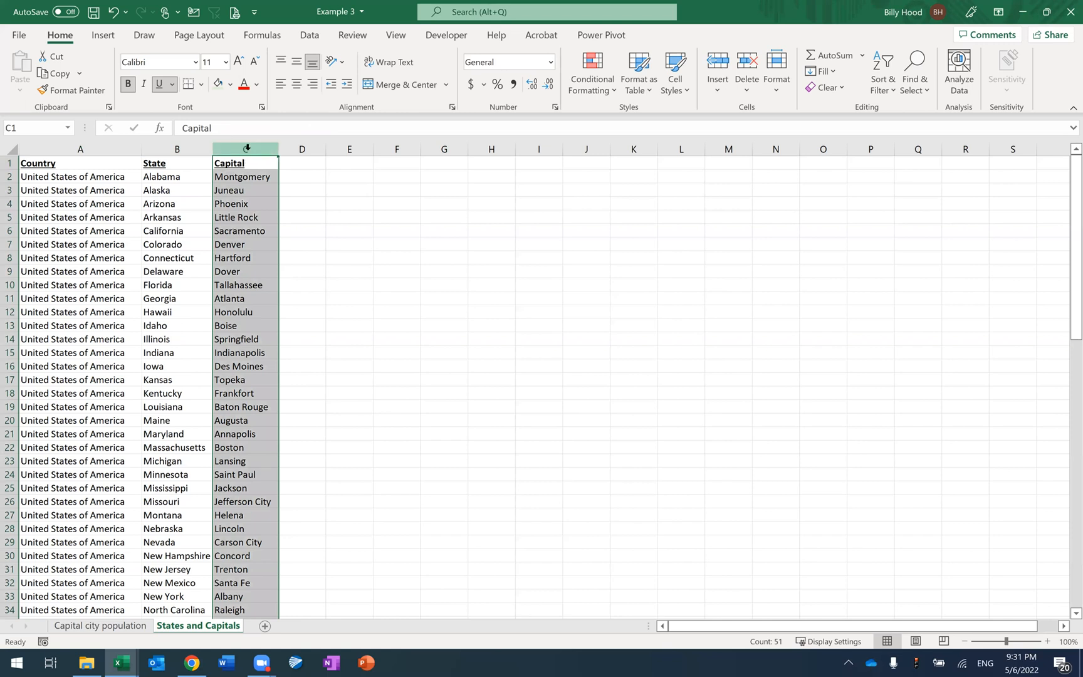
right_click(248, 151)
left_click(261, 161)
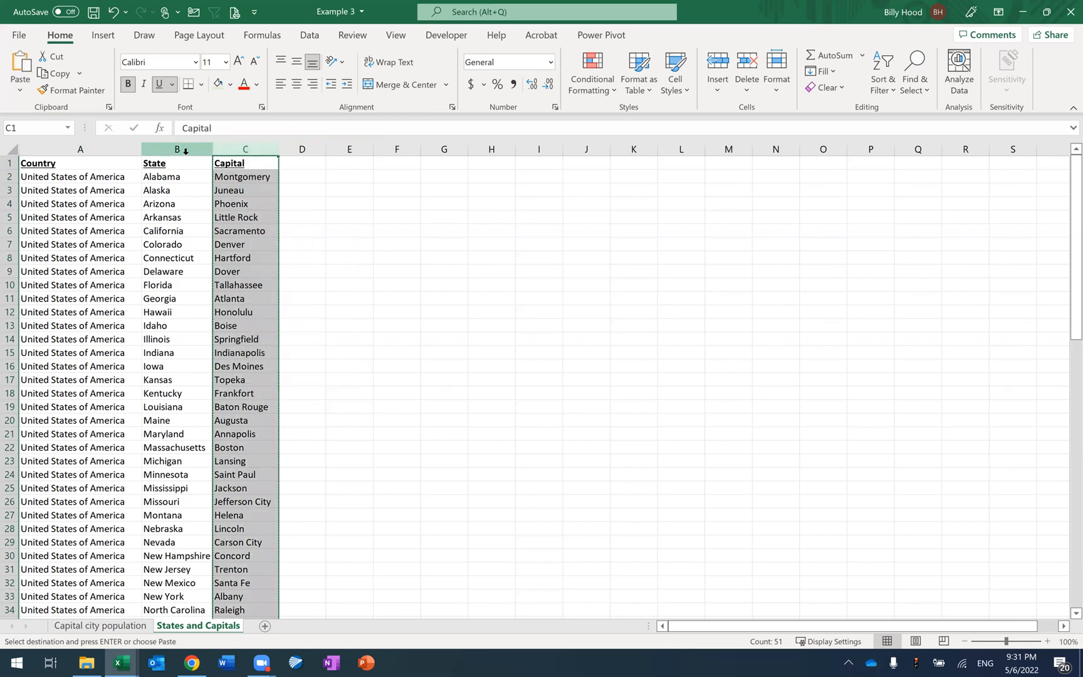
left_click(185, 150)
right_click(186, 151)
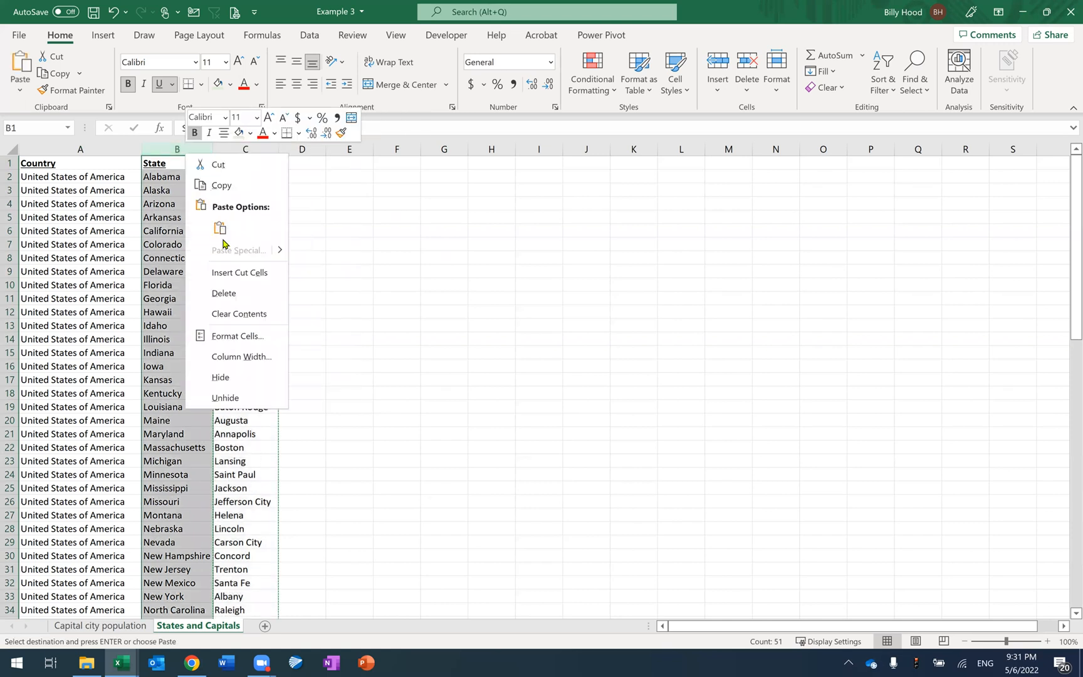
left_click(227, 274)
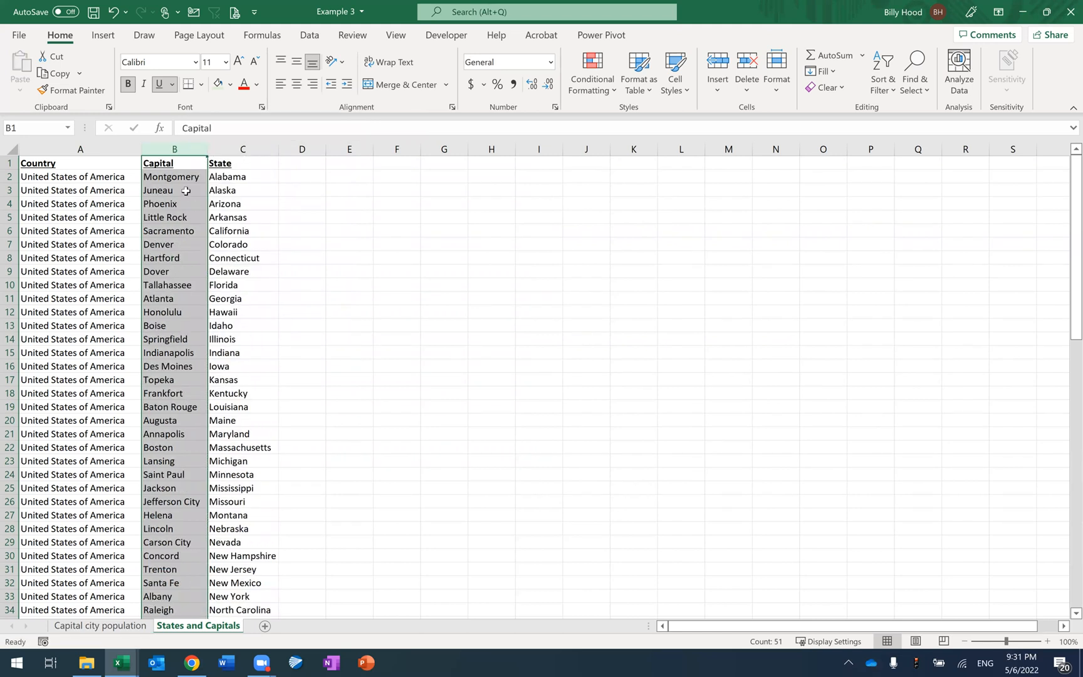
left_click(193, 168)
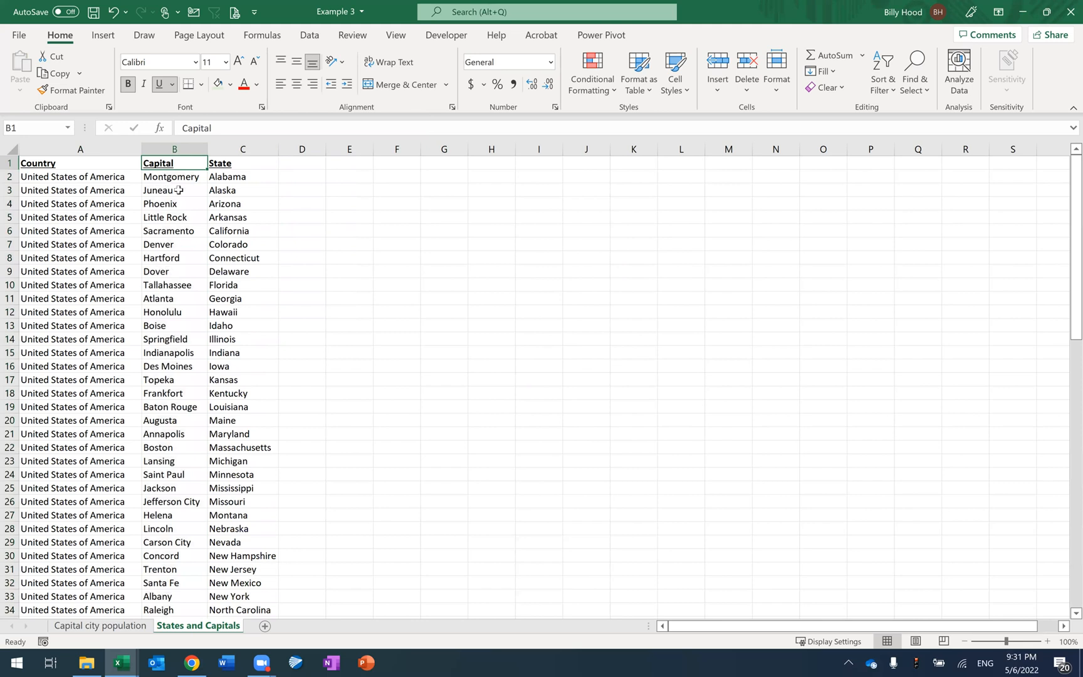
left_click(173, 144)
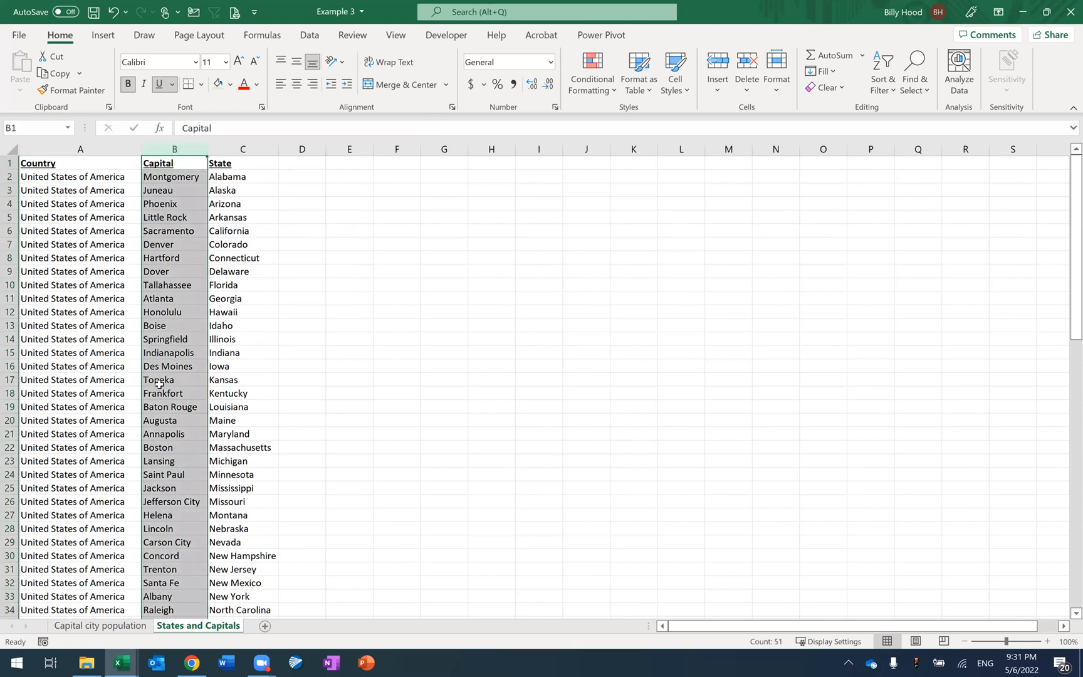
left_click(243, 150)
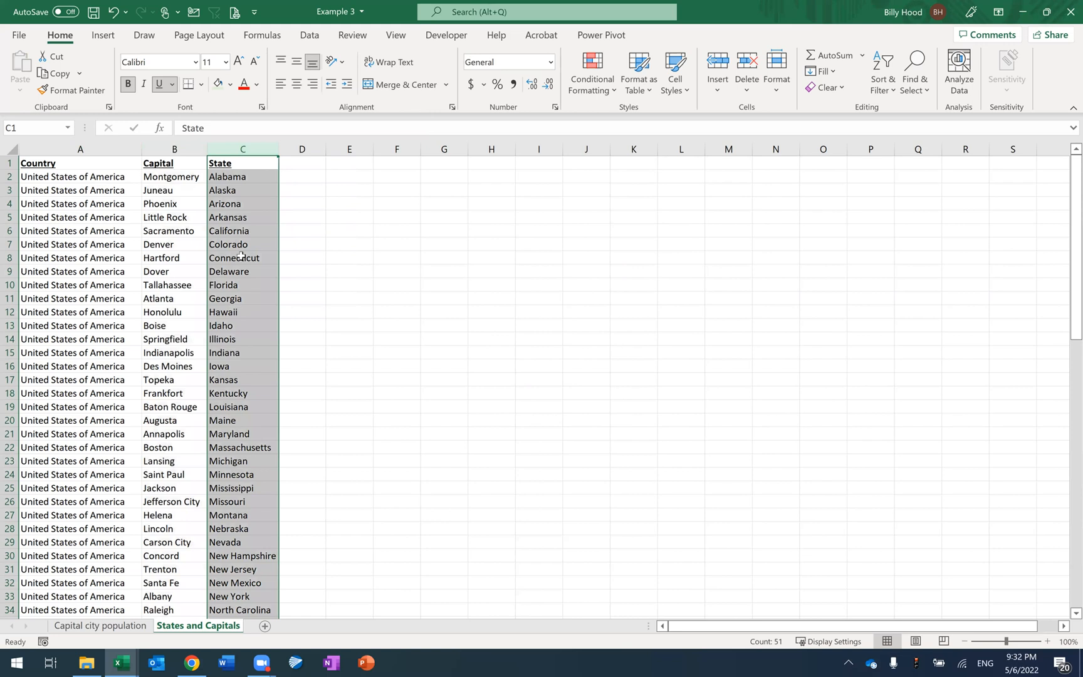
left_click(166, 149)
left_click(238, 151)
- Start a VLOOKUP in B2 of Capital city population with lookup value A2 and columns B:C of States and Capitals as the table array
left_click(117, 629)
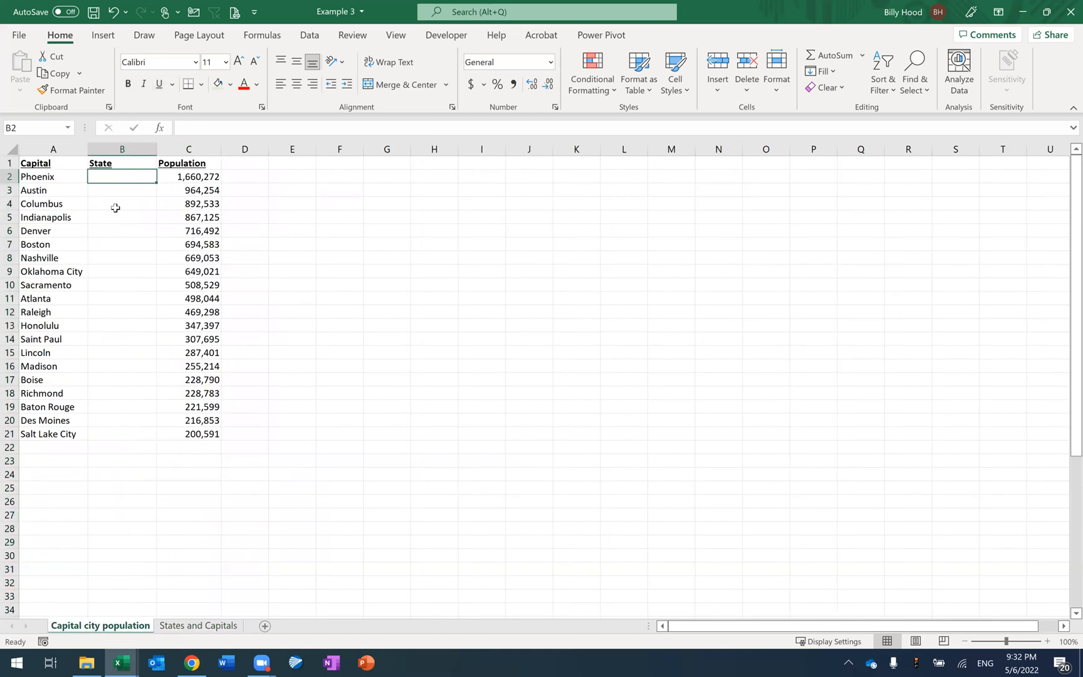
type("=vlookup(")
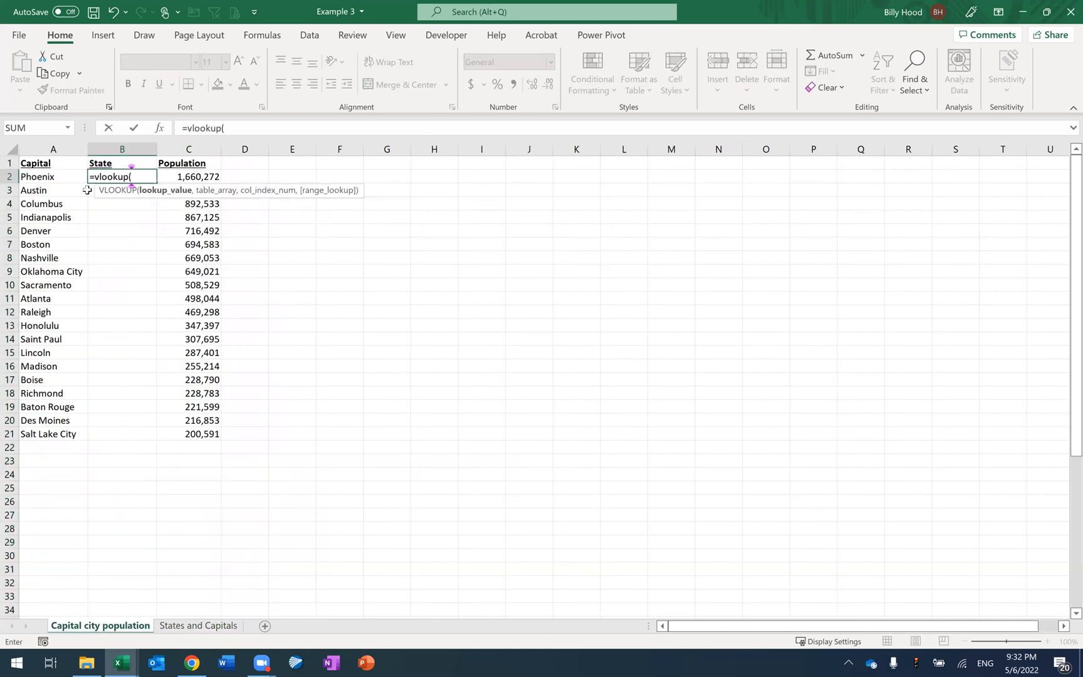
left_click(52, 177)
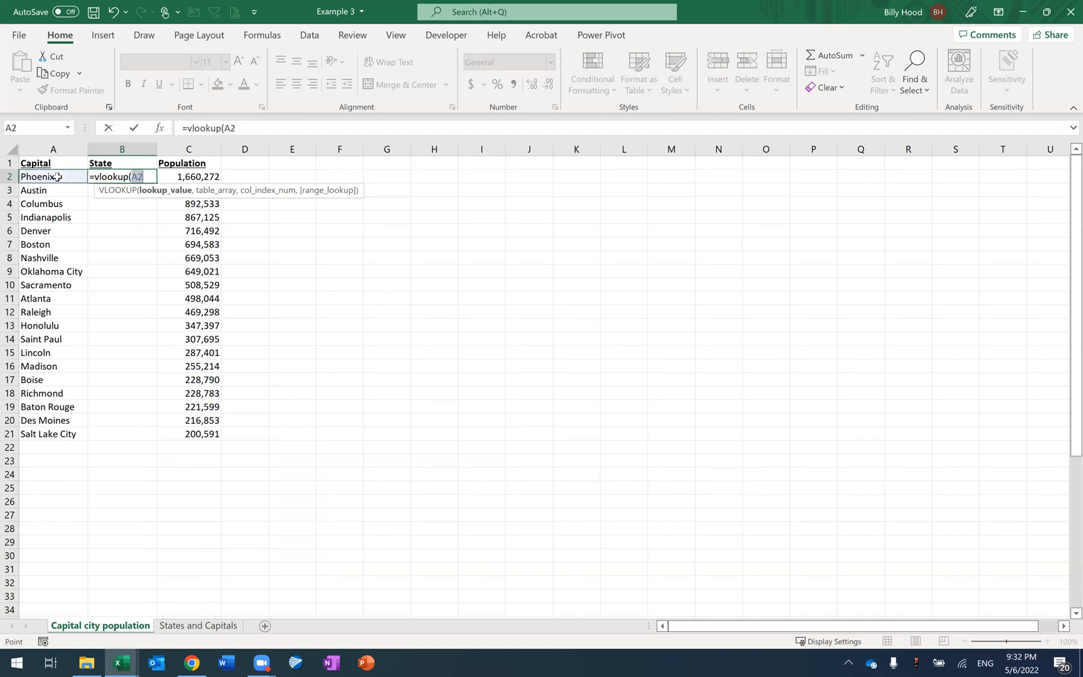
type(",'States and Capitals'!")
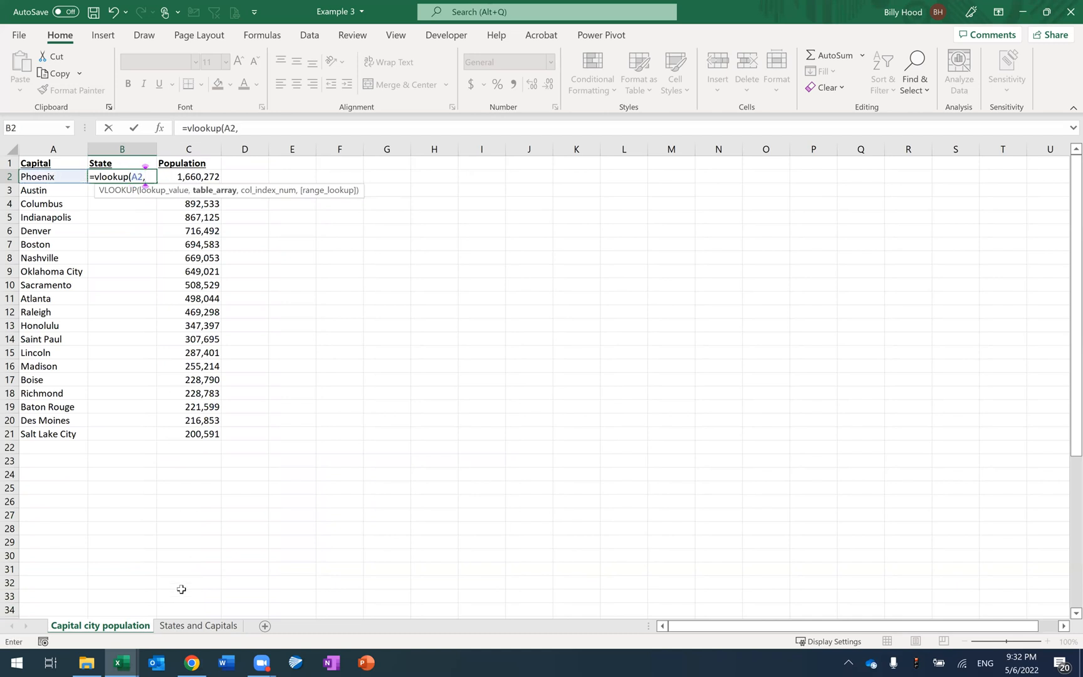
left_click(198, 626)
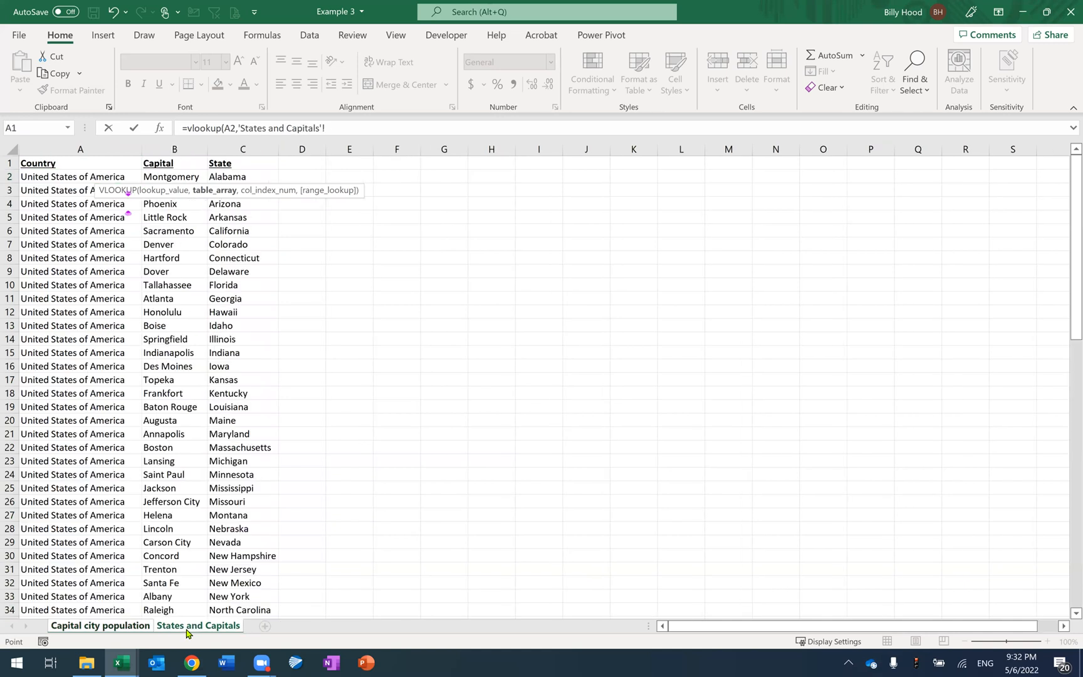
left_click(173, 147)
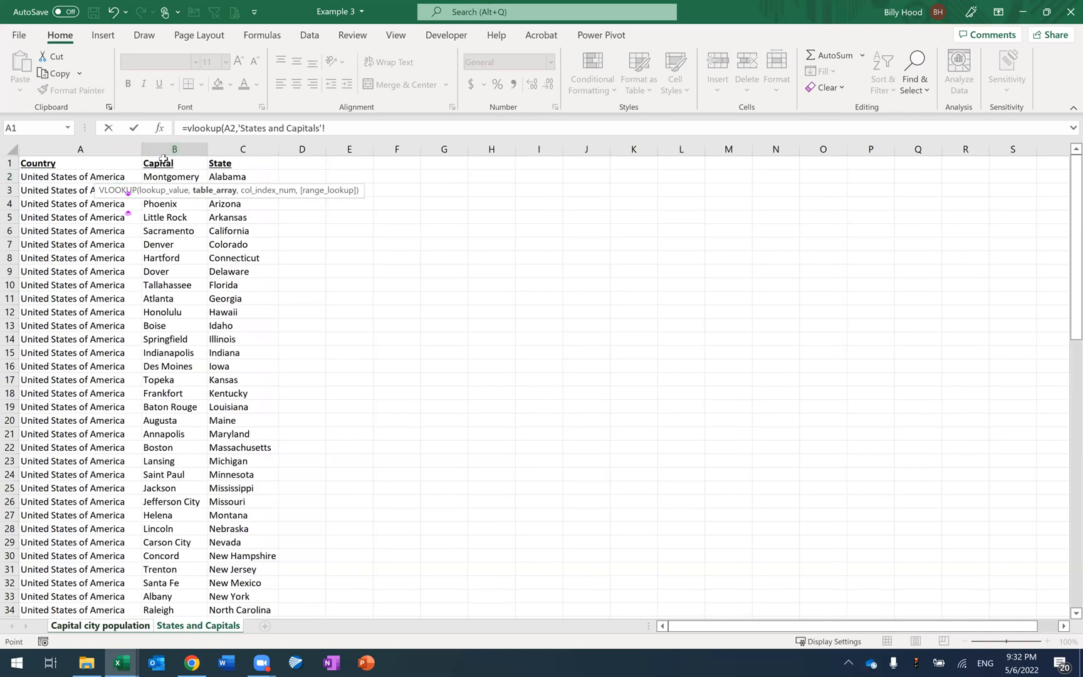
left_click(171, 149)
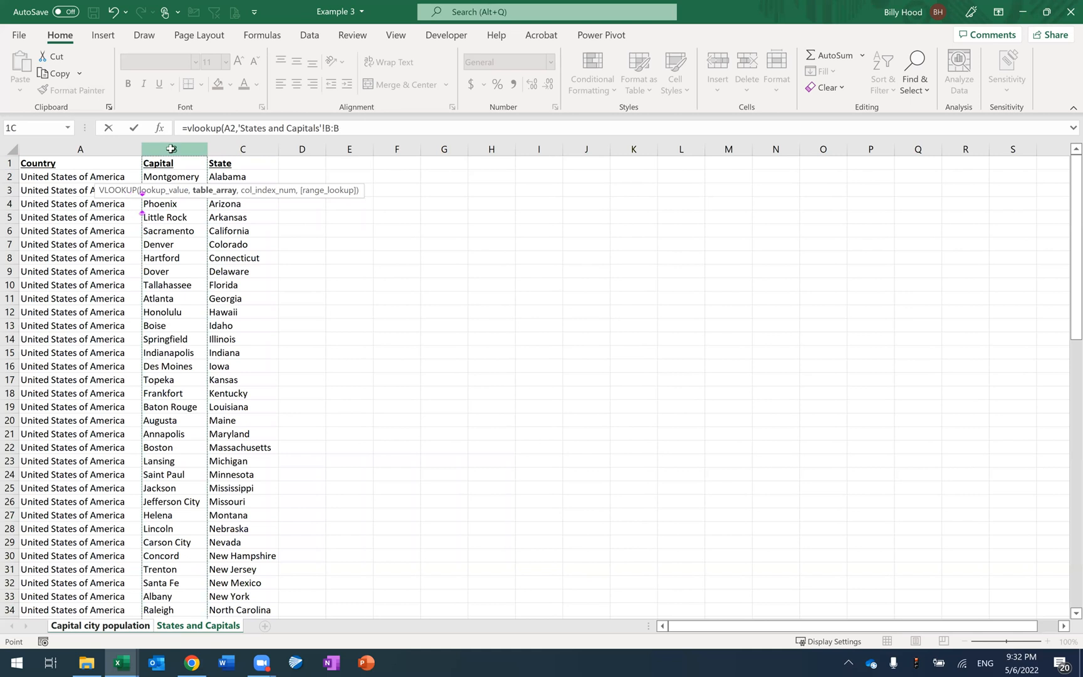
left_click_drag(171, 149, 244, 145)
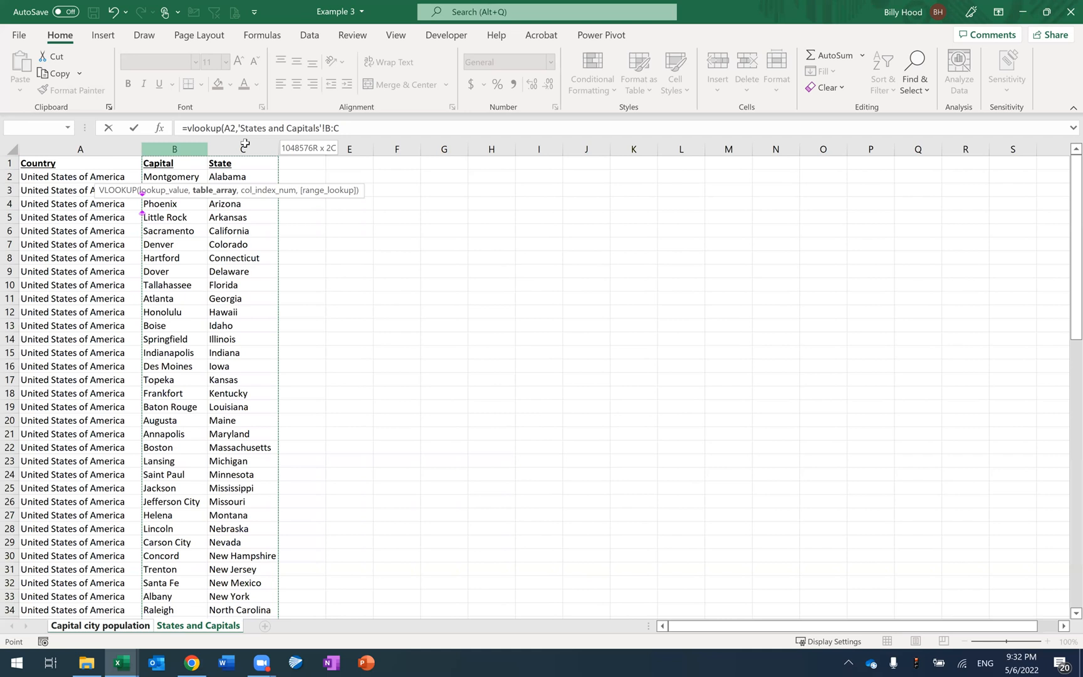
left_click_drag(245, 145, 244, 141)
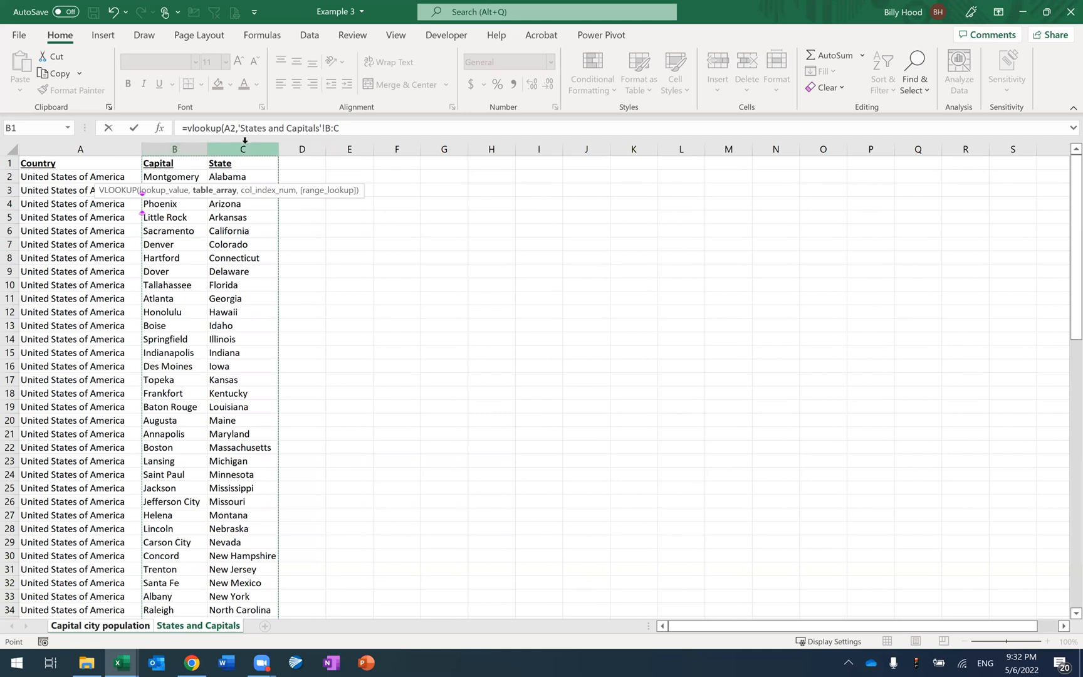
- Complete the VLOOKUP formula with column index 2 and an exact match (FALSE)
type(",")
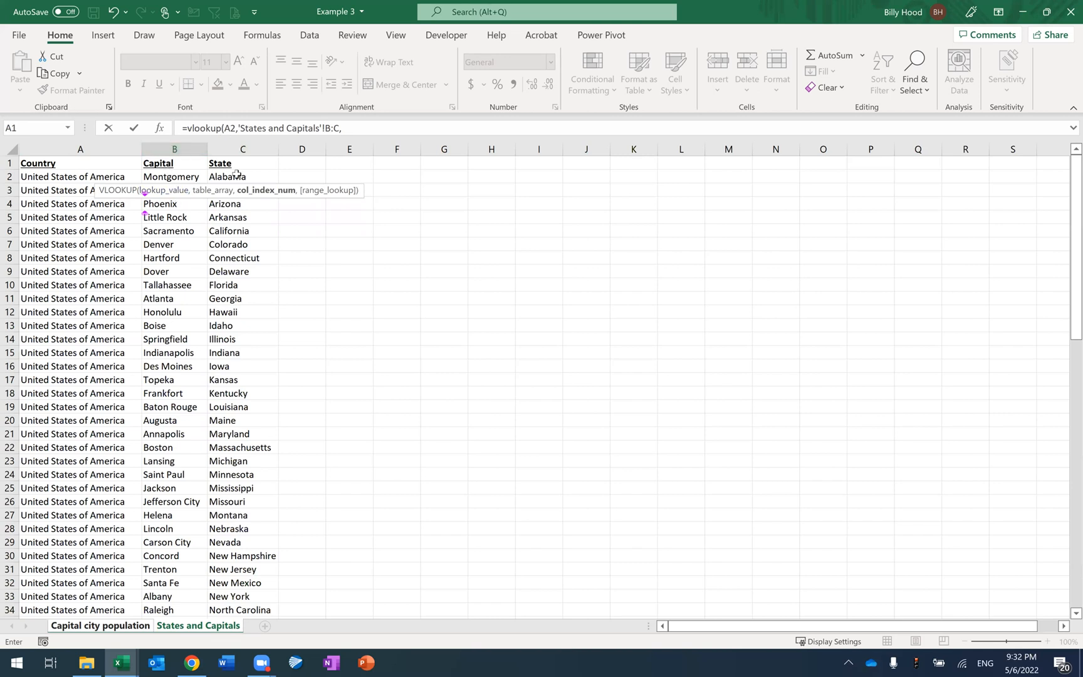
type("23")
type(",f")
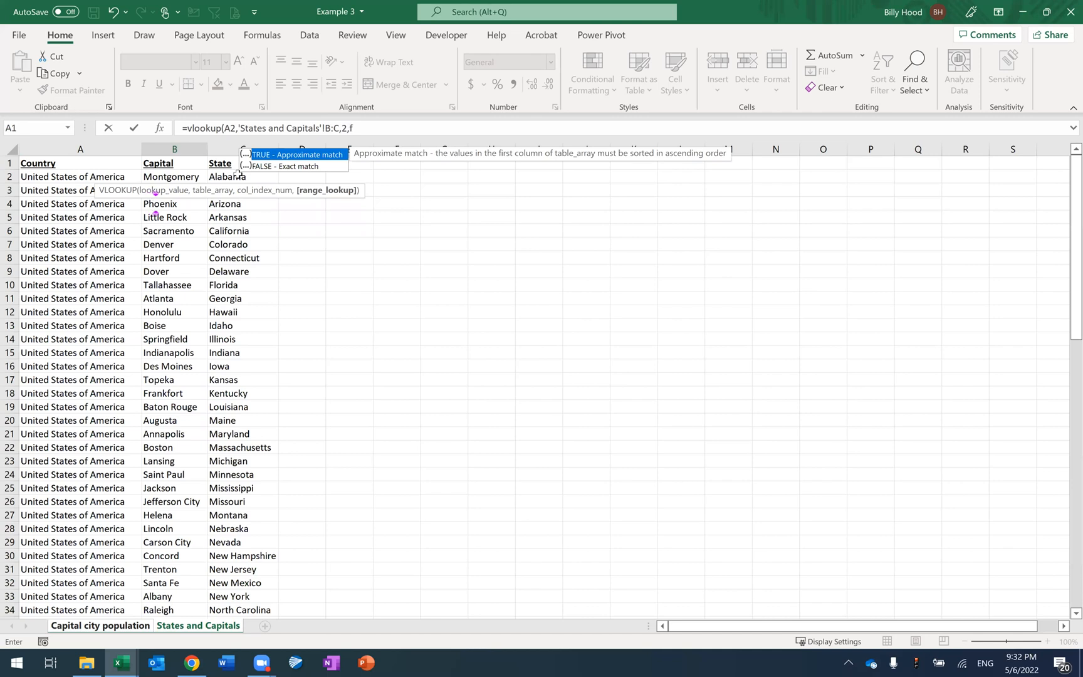
type("alse)")
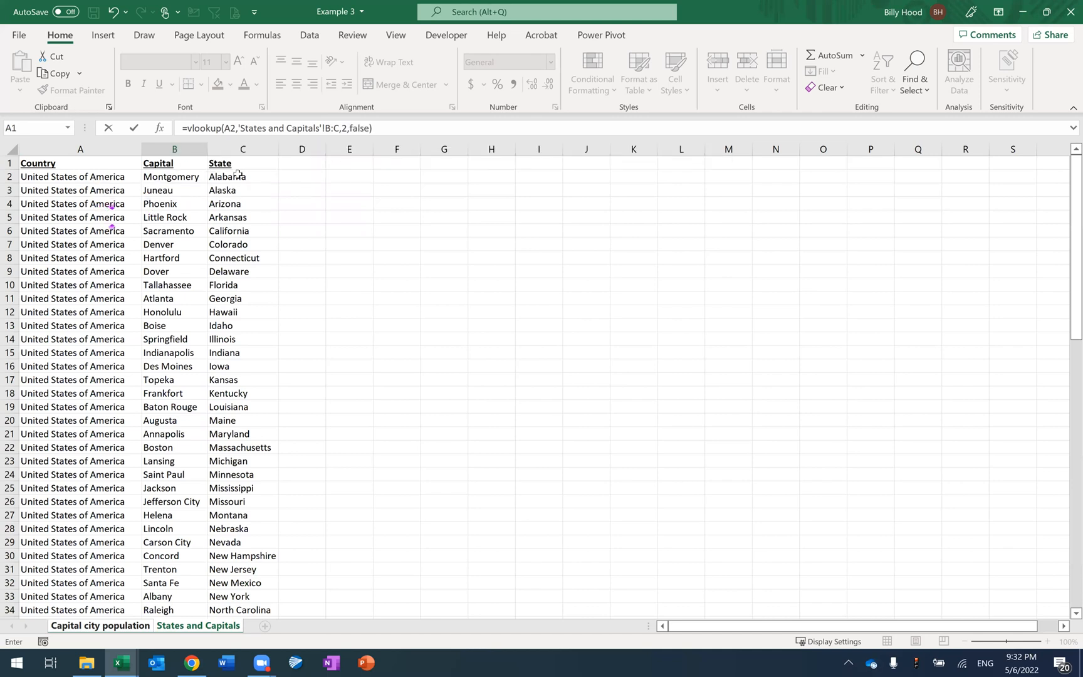
key("Return")
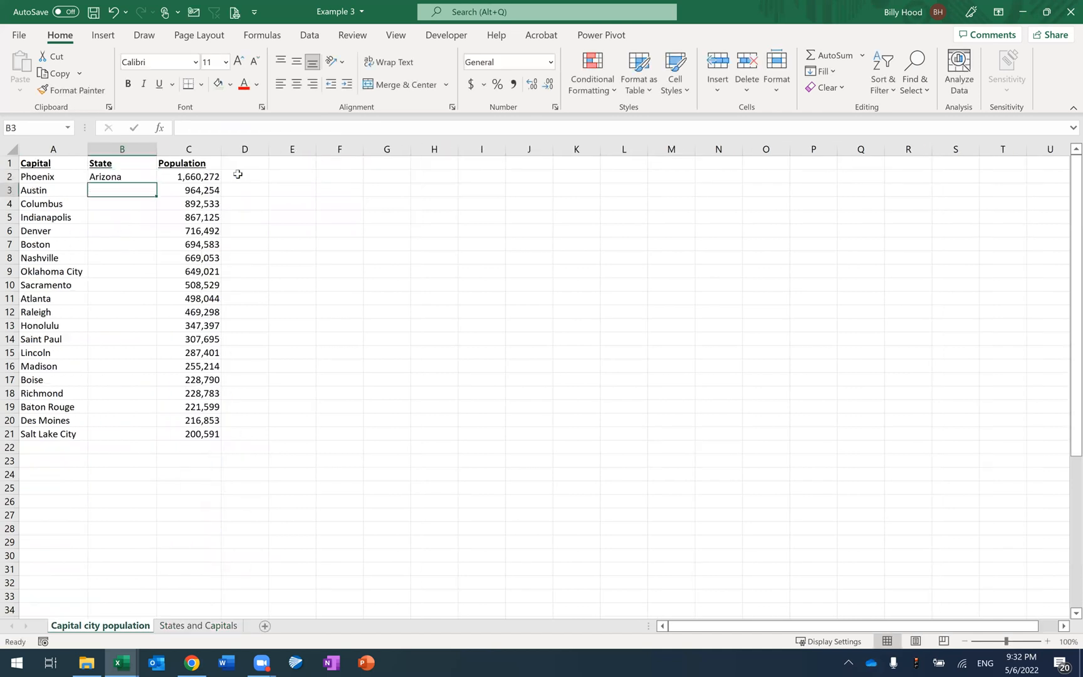
- Fill the B2 formula down the State column to row 21 and check the formulas from B2 to B6
left_click(132, 180)
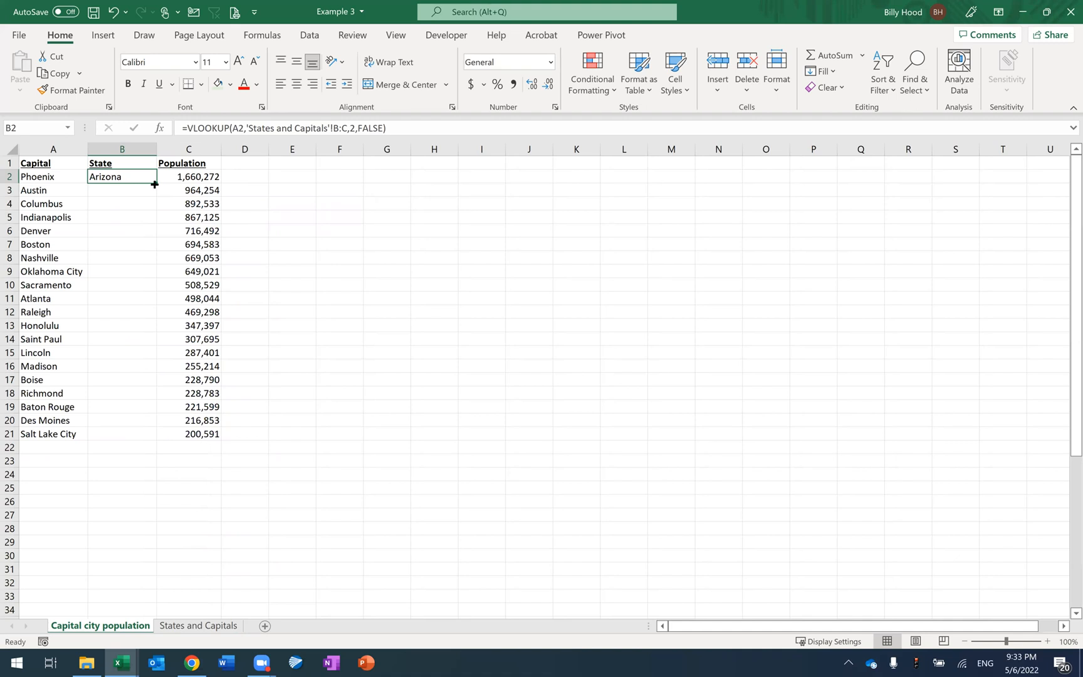
double_click(155, 185)
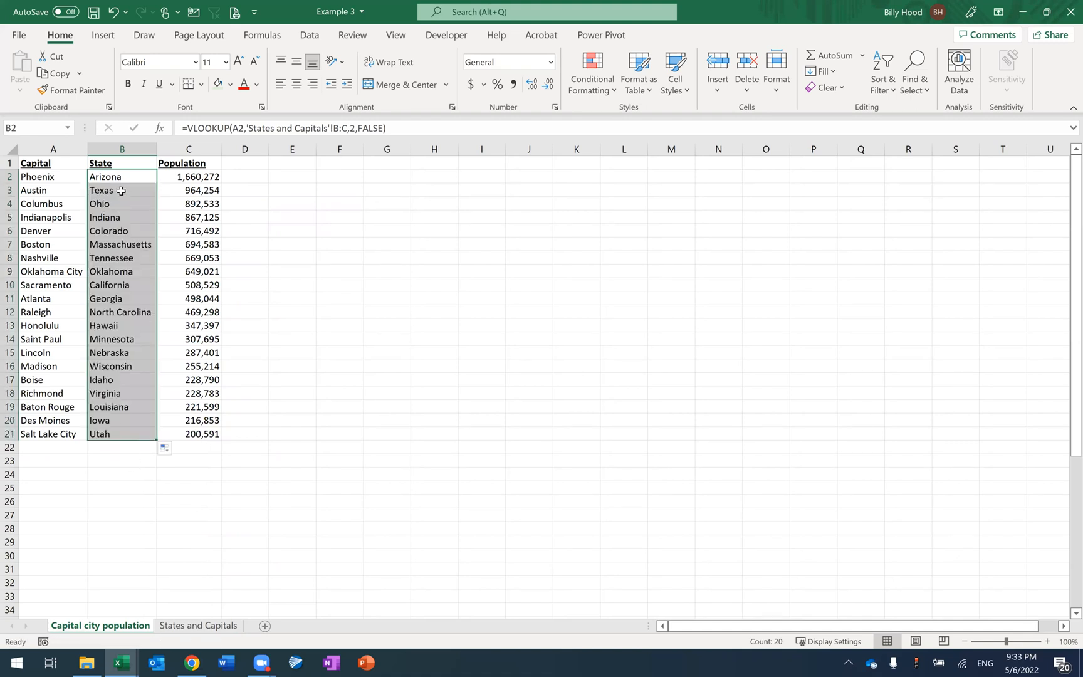
left_click(128, 180)
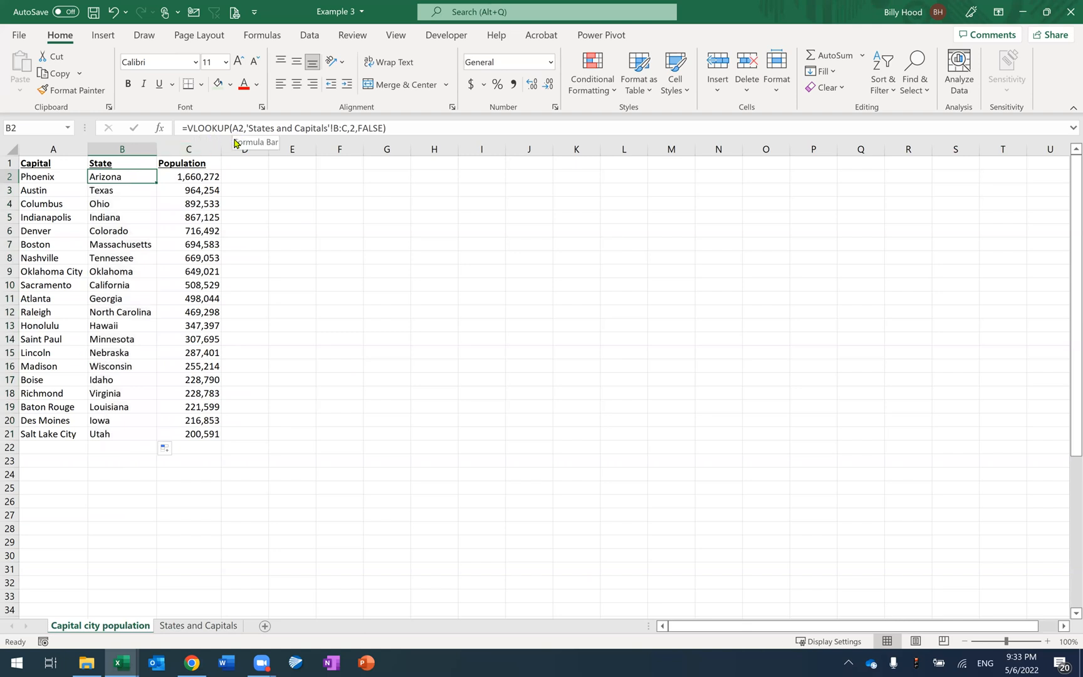
key("Down")
key("Down")
key("Down")
key("Down")
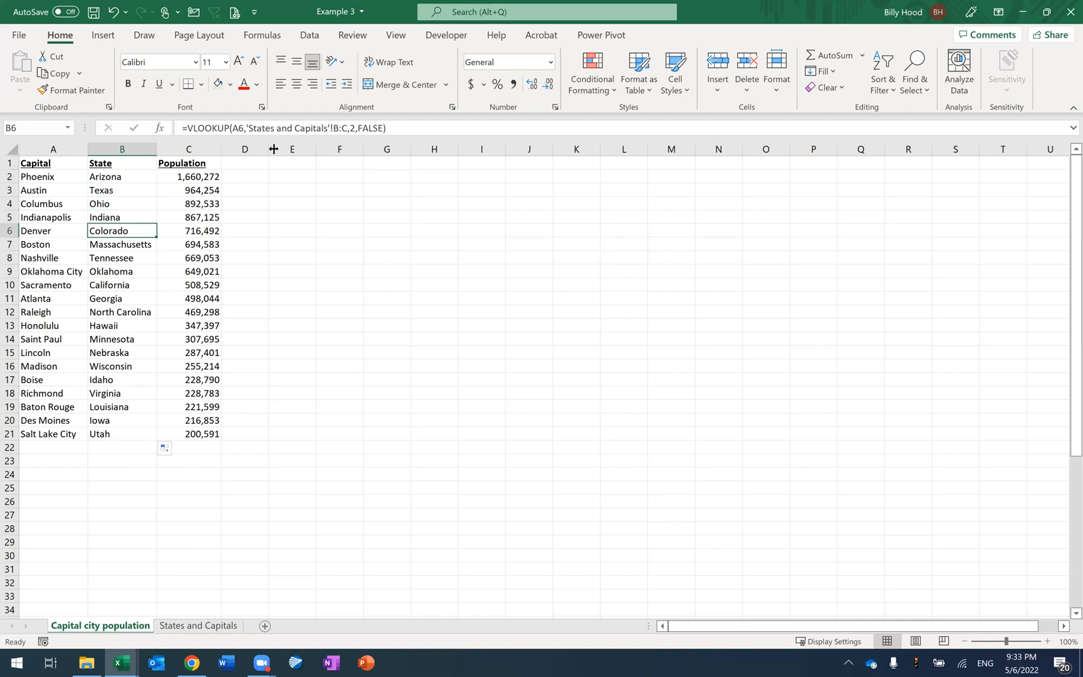